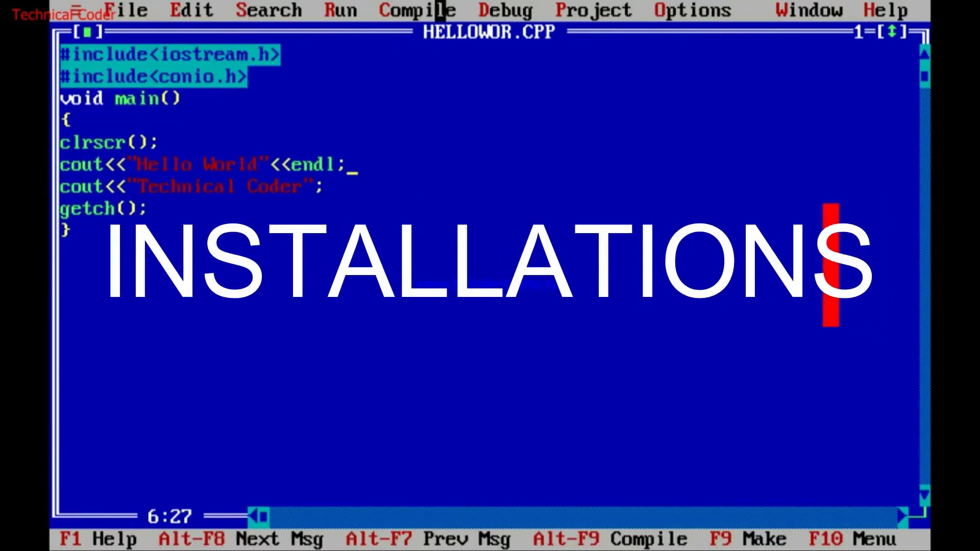
# - Open Firefox and bring up the Google home page
pyautogui.click(440, 10)
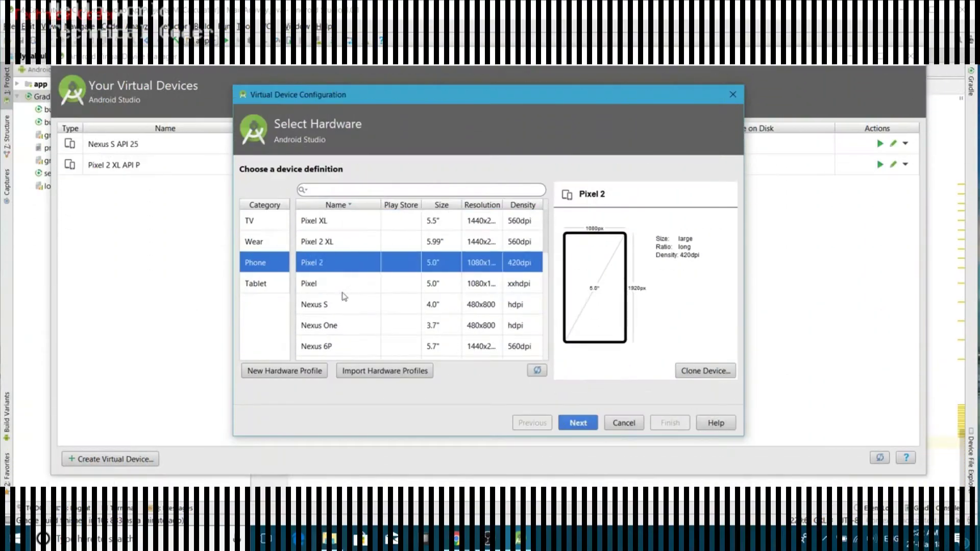
pyautogui.scroll(-5, 343, 296)
pyautogui.scroll(5, 343, 296)
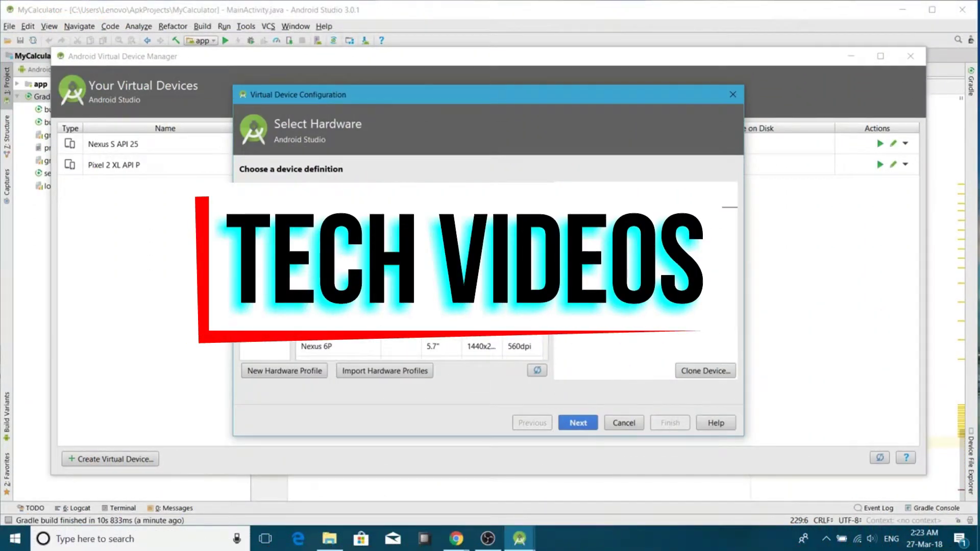
pyautogui.click(578, 423)
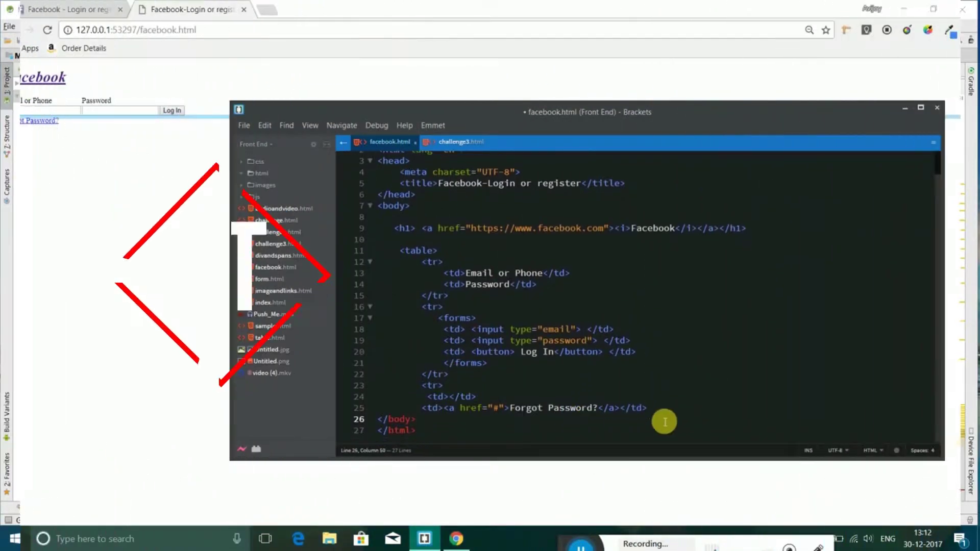
pyautogui.write('<')
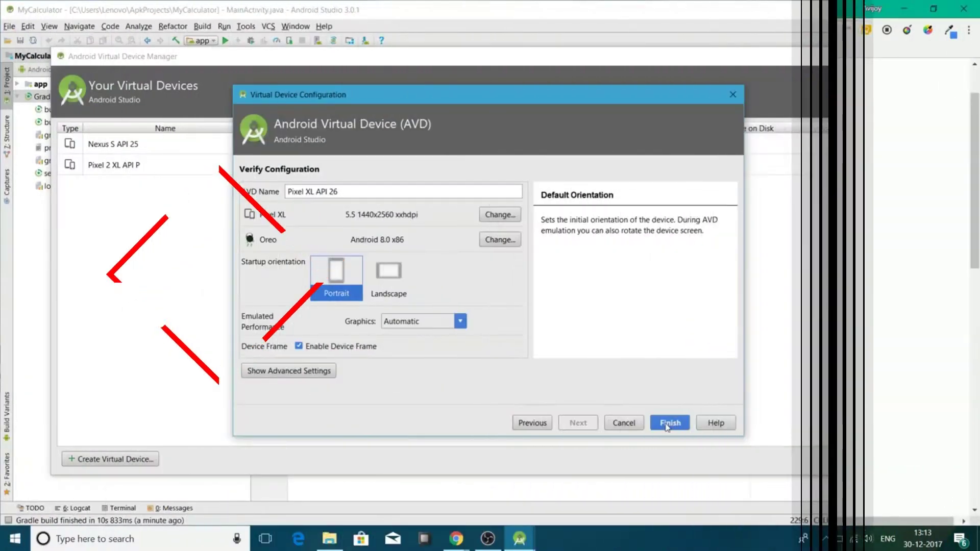
pyautogui.click(669, 422)
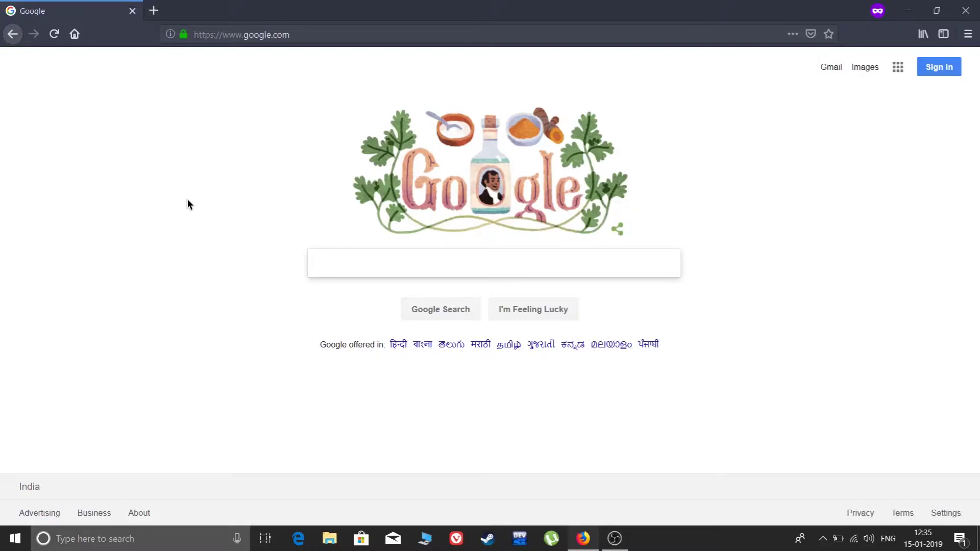
# - Search Google for 'download mysql', completing 'download' from the autocomplete suggestion
pyautogui.write('do')
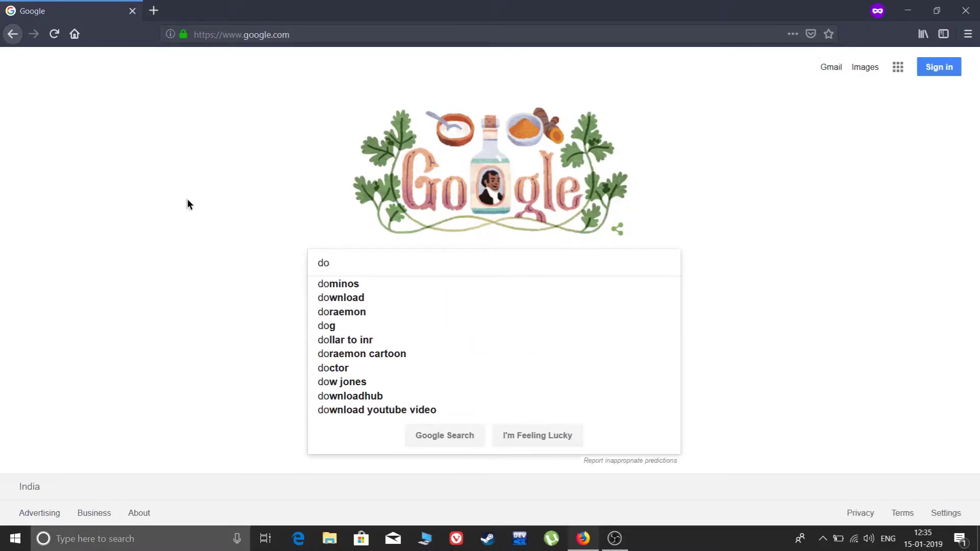
pyautogui.write('w')
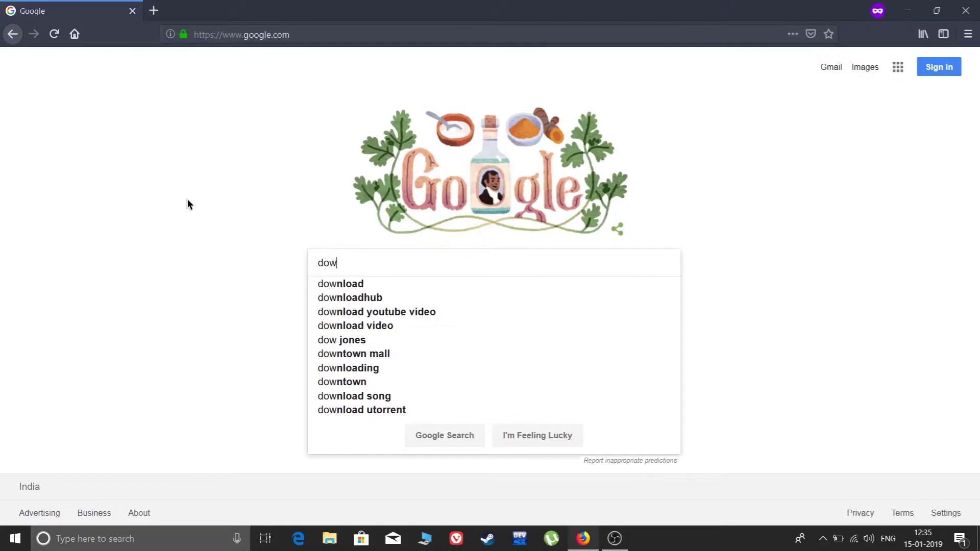
pyautogui.press('Down')
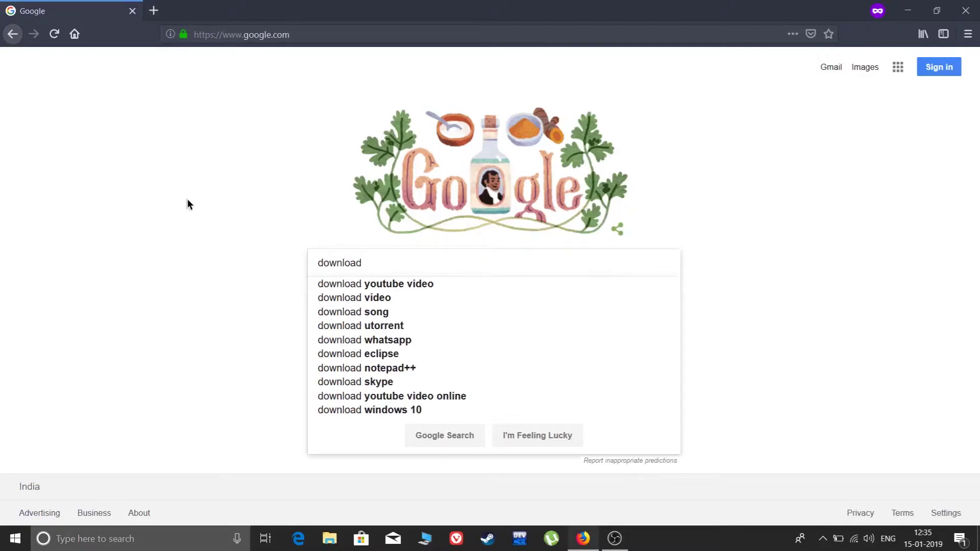
pyautogui.write('mysql')
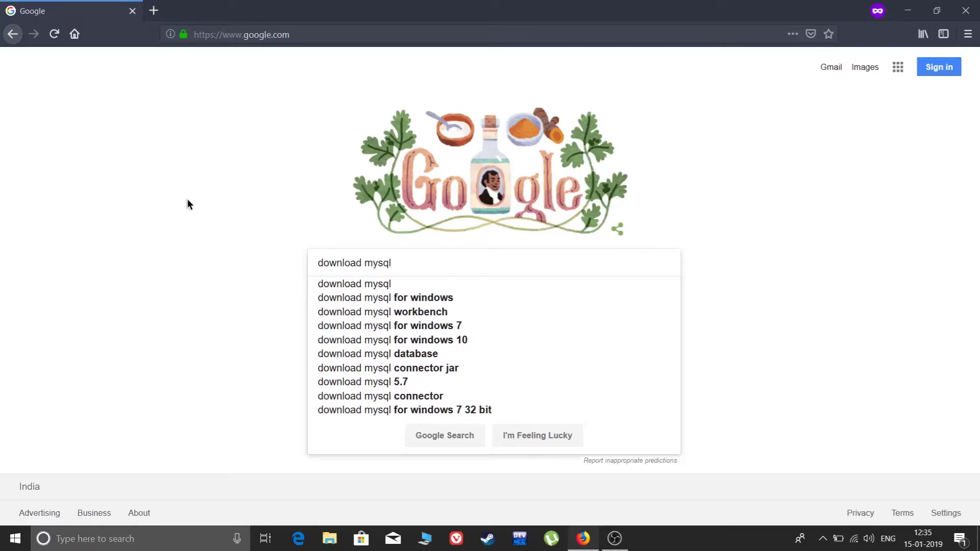
pyautogui.press('Return')
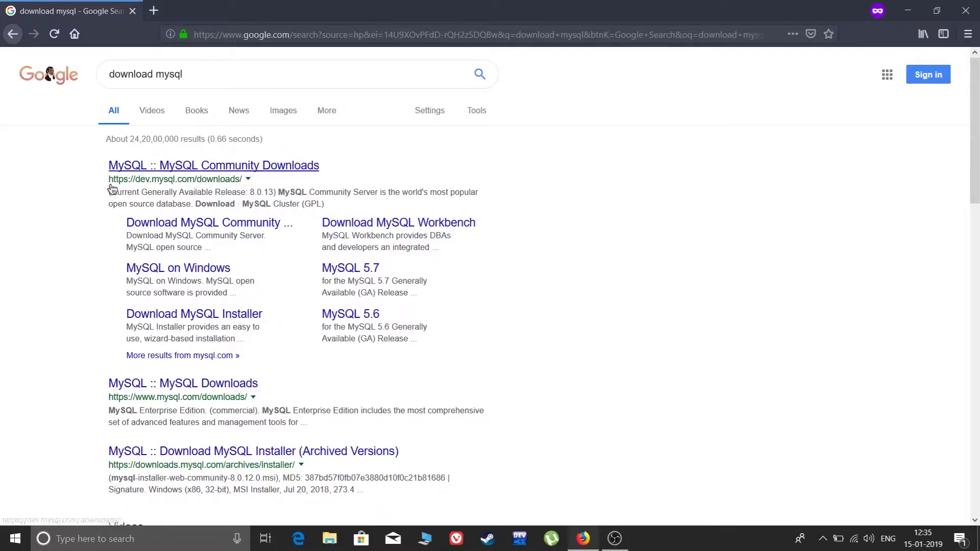
# - Open the 'MySQL :: MySQL Community Downloads' search result
pyautogui.click(204, 169)
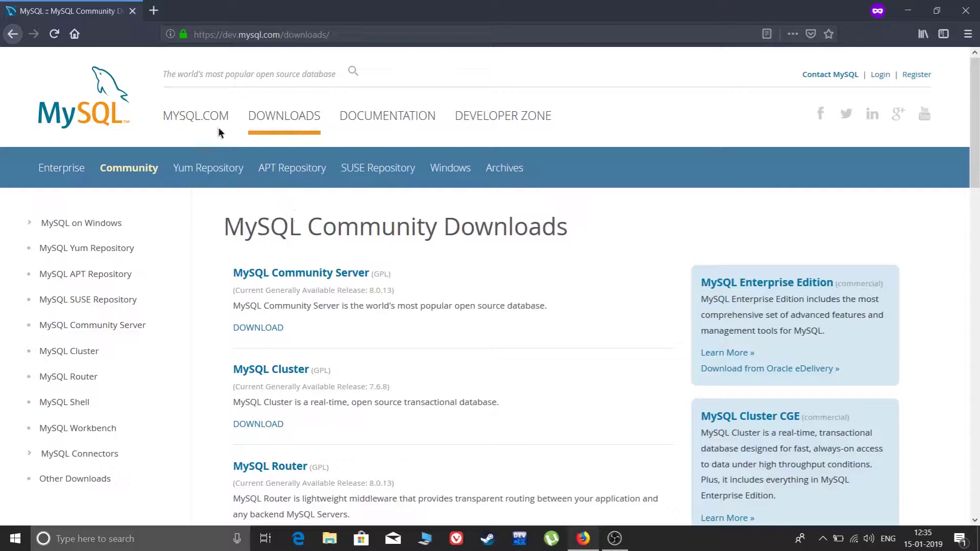
pyautogui.scroll(-2, 397, 215)
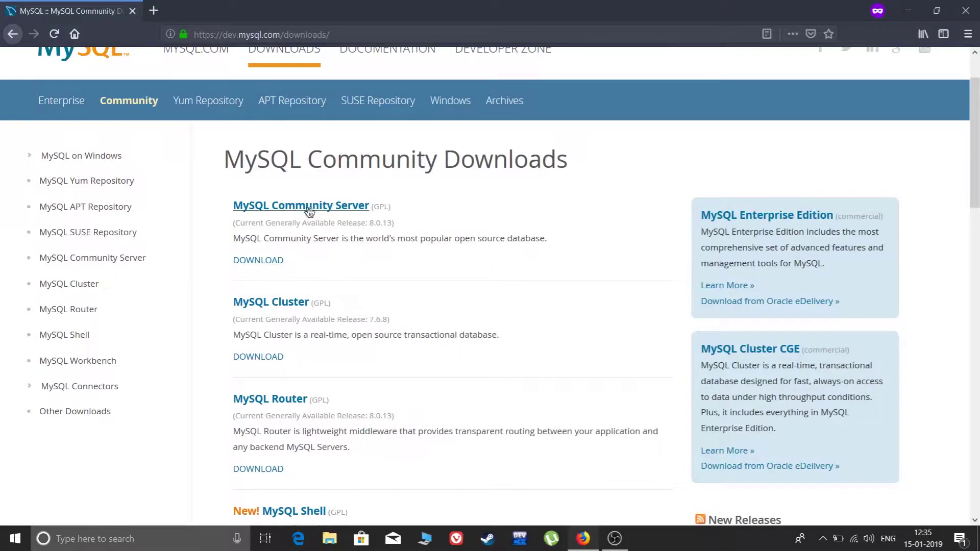
pyautogui.scroll(-2, 415, 240)
pyautogui.scroll(1, 415, 240)
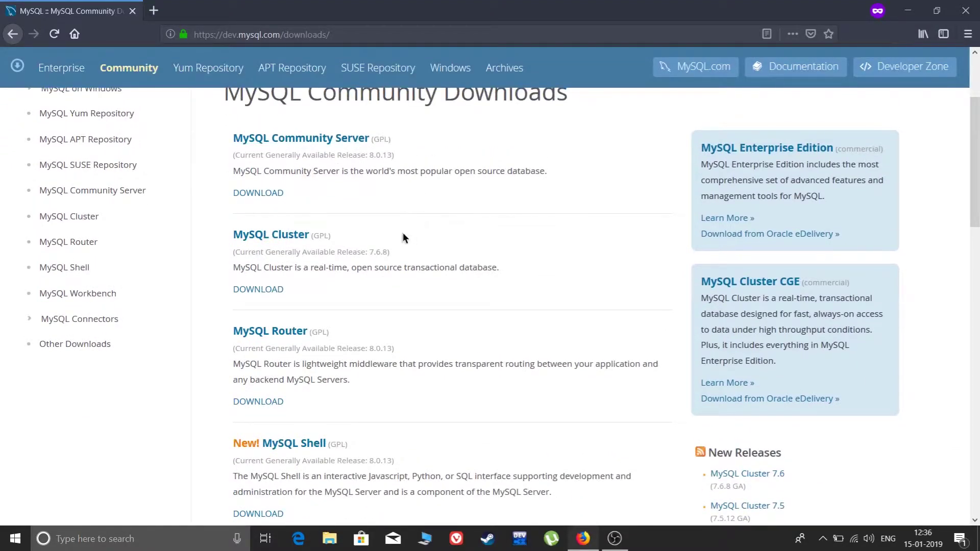
# - Browse the Community Server, Cluster, Router, Workbench and MySQL on Windows download listings
pyautogui.scroll(-3, 403, 234)
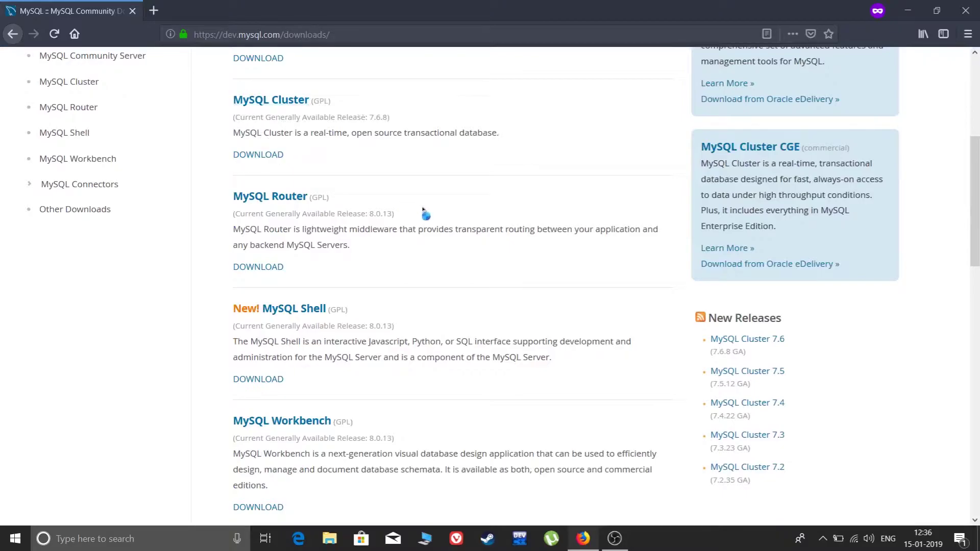
pyautogui.scroll(-2, 426, 214)
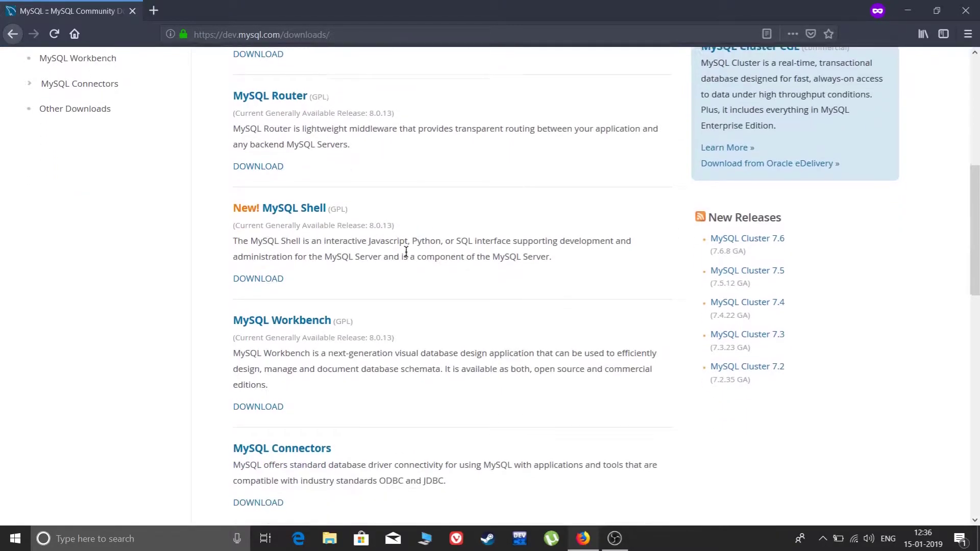
pyautogui.scroll(-1, 409, 252)
pyautogui.scroll(-1, 404, 260)
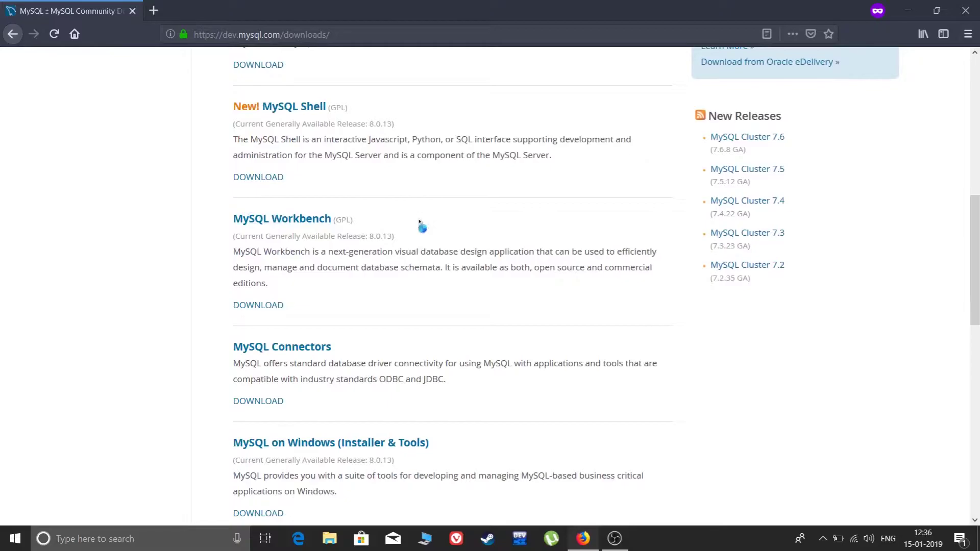
pyautogui.scroll(-3, 419, 221)
pyautogui.scroll(-1, 477, 228)
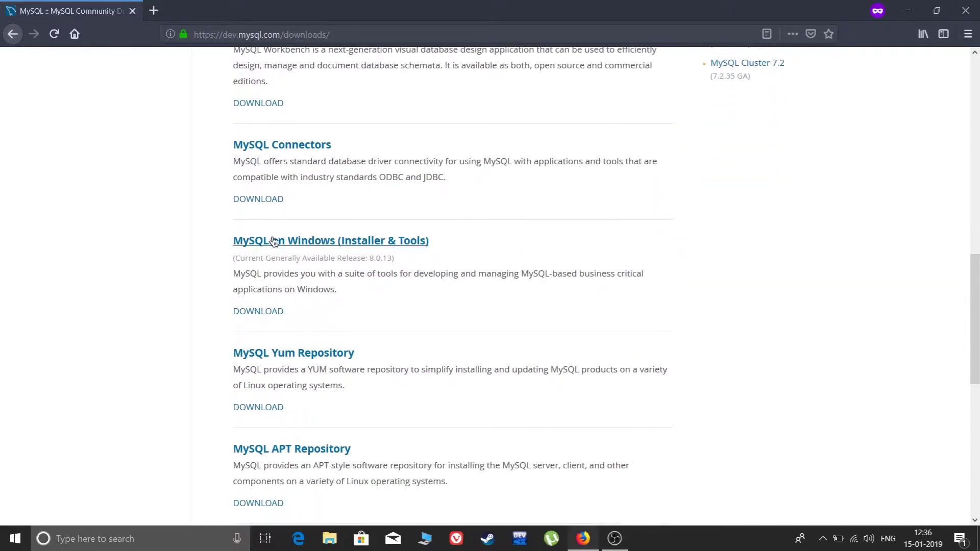
pyautogui.scroll(-3, 504, 238)
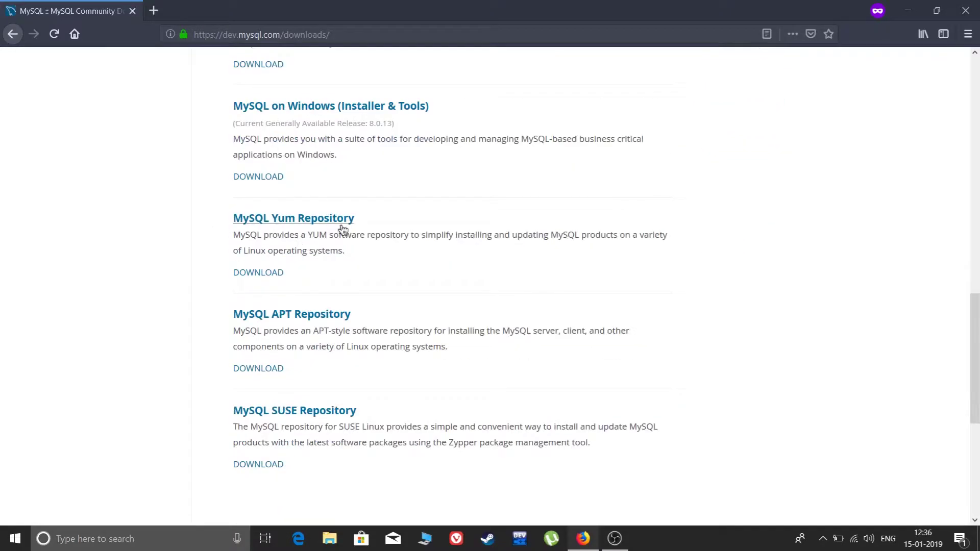
pyautogui.scroll(-3, 354, 247)
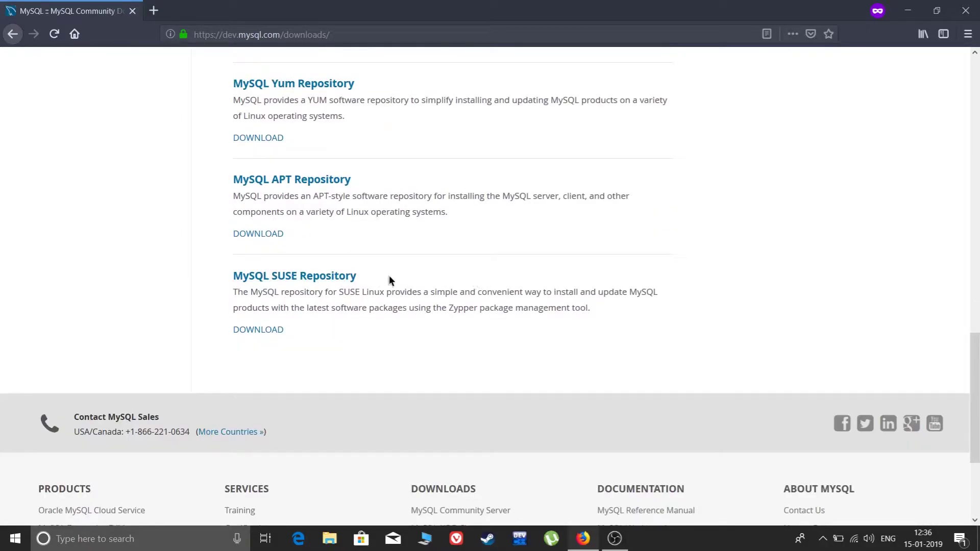
pyautogui.scroll(18, 389, 276)
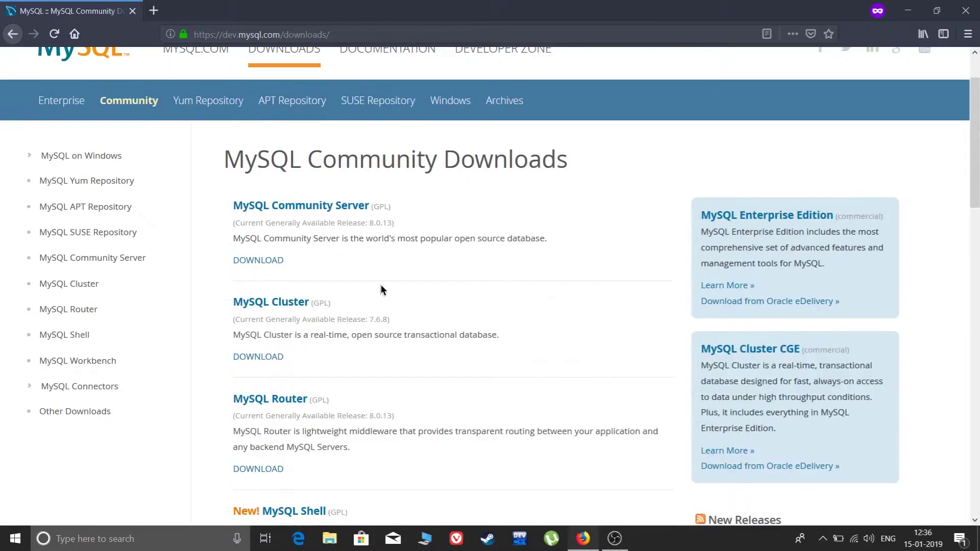
pyautogui.scroll(2, 381, 284)
pyautogui.click(304, 277)
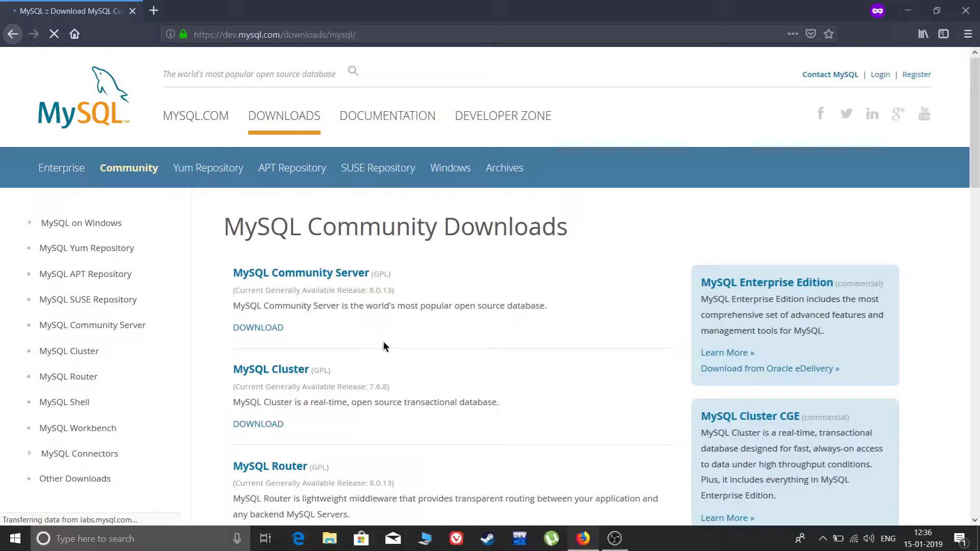
pyautogui.scroll(-2, 384, 343)
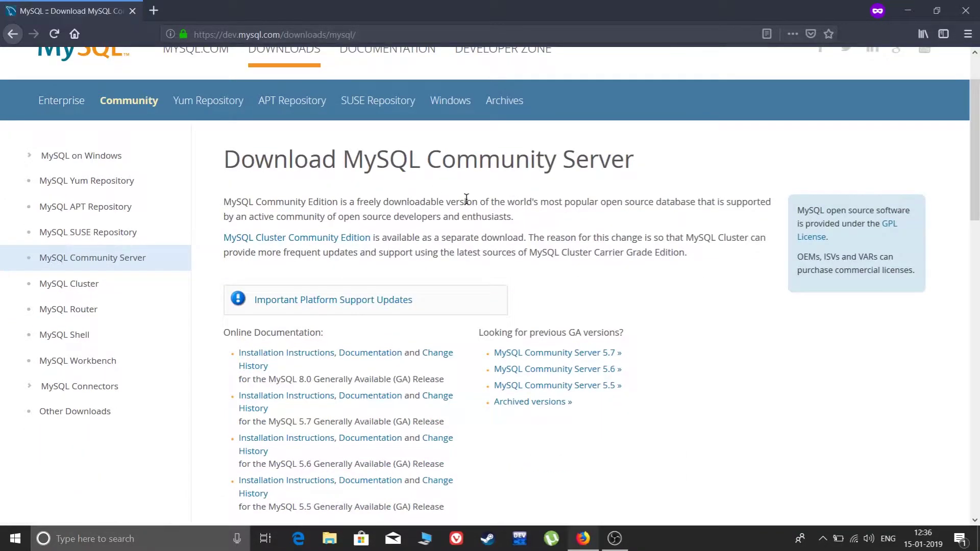
pyautogui.scroll(-3, 461, 303)
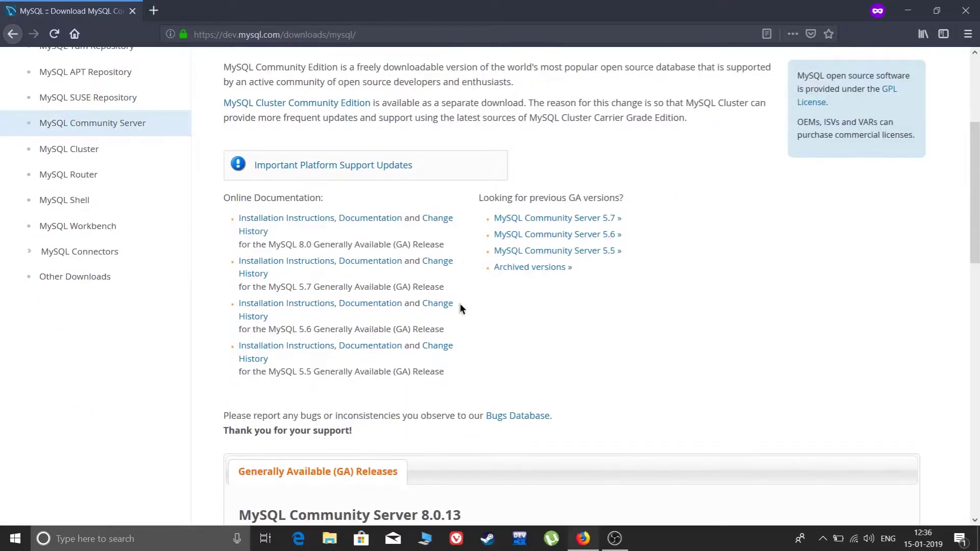
pyautogui.scroll(-7, 539, 312)
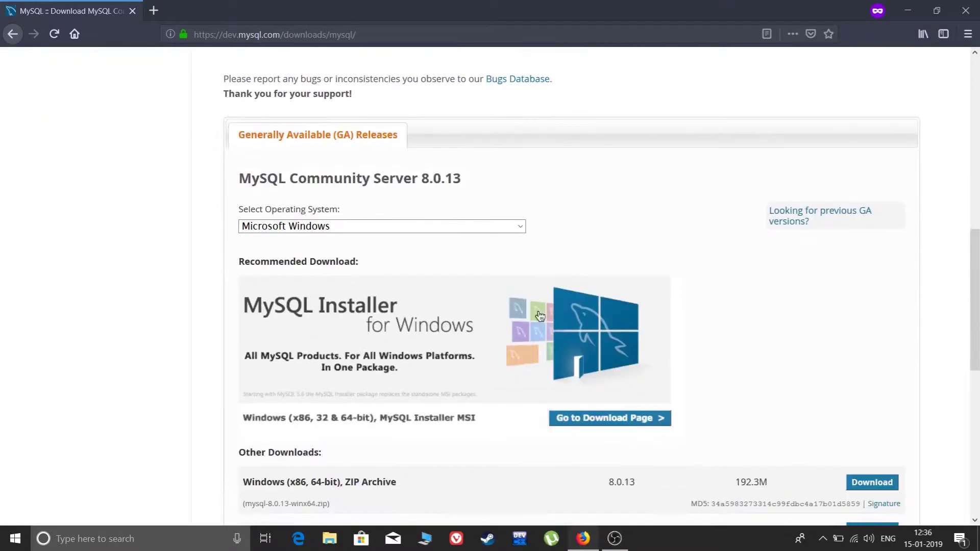
pyautogui.scroll(-2, 540, 316)
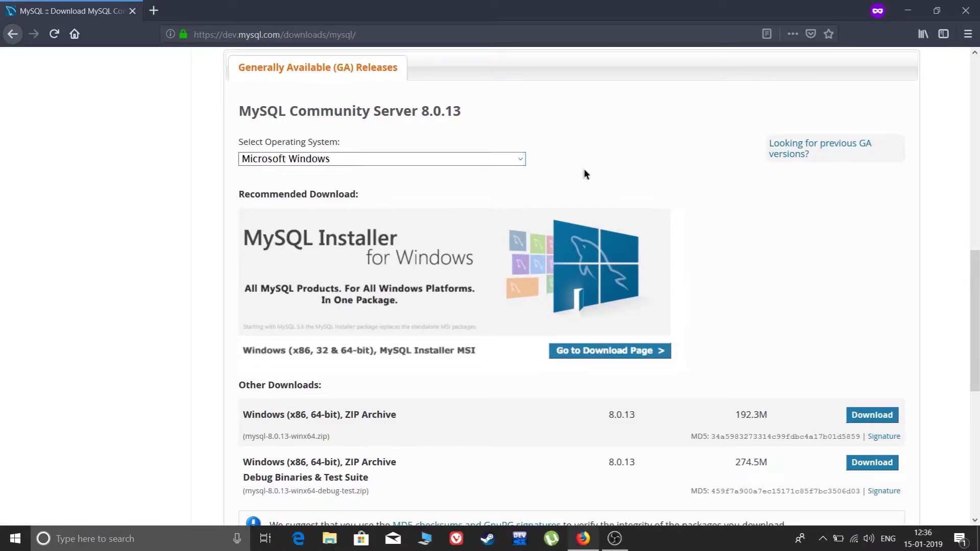
pyautogui.click(519, 159)
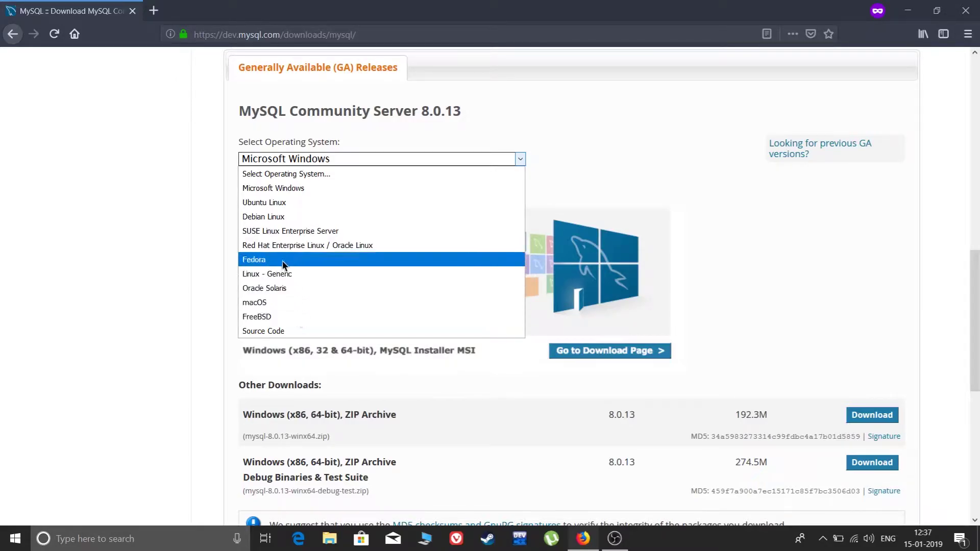
pyautogui.click(284, 190)
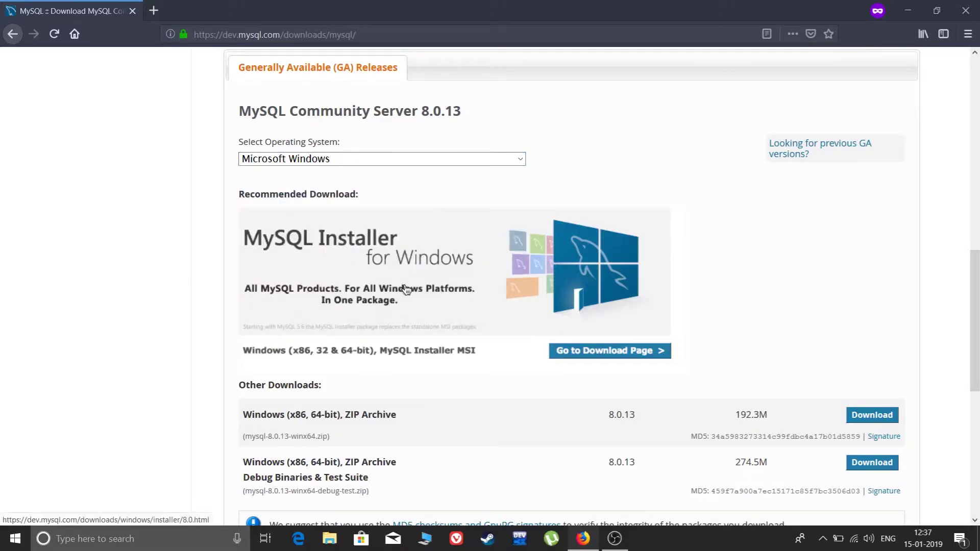
pyautogui.scroll(-2, 406, 289)
pyautogui.scroll(-1, 406, 288)
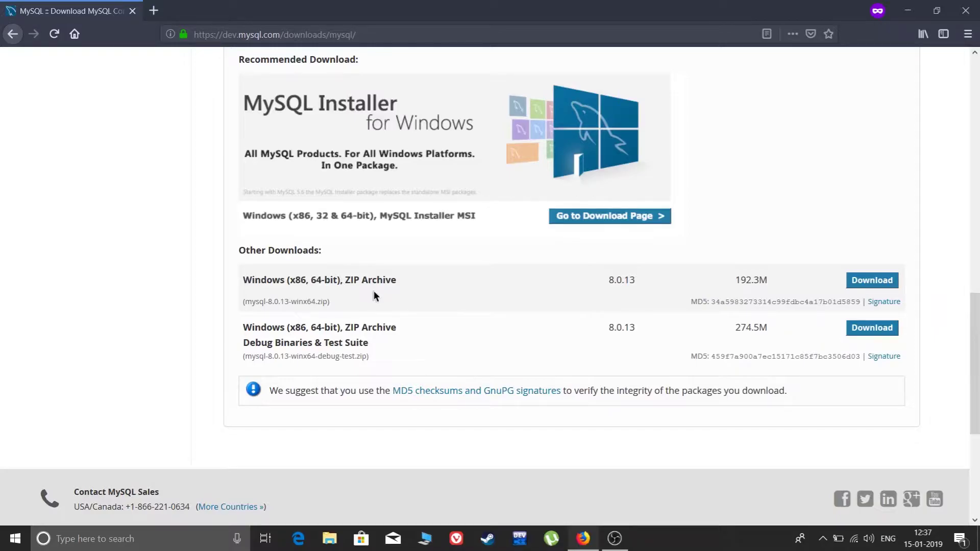
pyautogui.scroll(2, 374, 291)
pyautogui.scroll(-1, 386, 297)
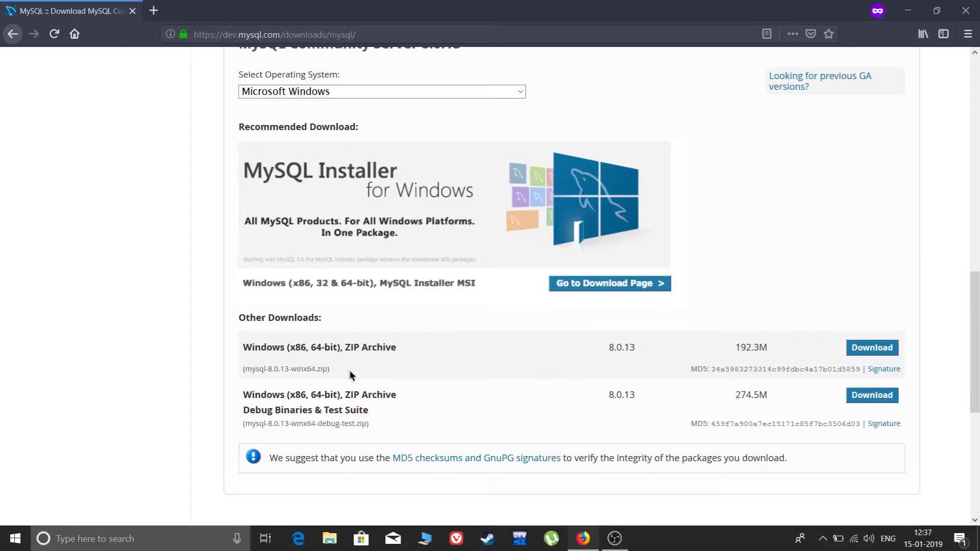
pyautogui.scroll(2, 404, 397)
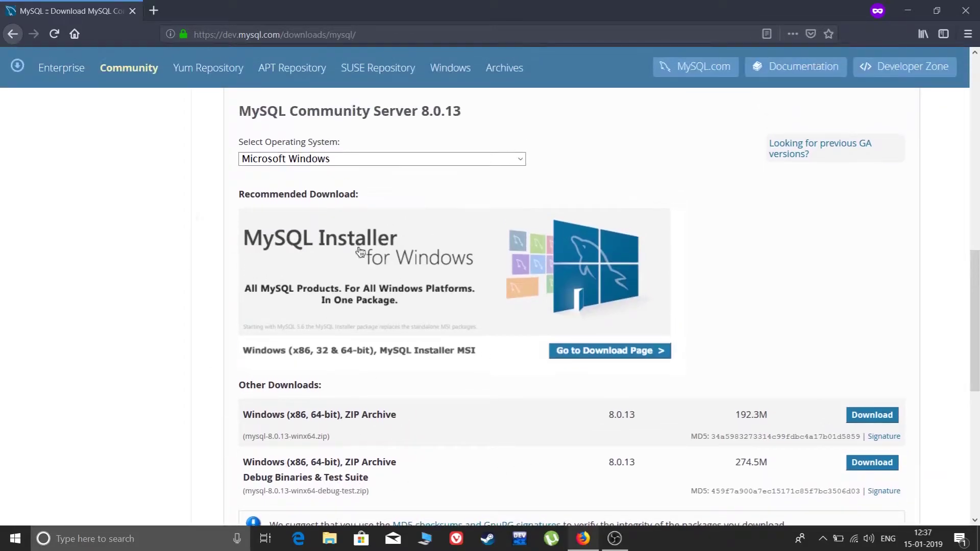
pyautogui.moveTo(255, 194); pyautogui.dragTo(408, 198)
# - Go to the MySQL Installer download page, keeping Microsoft Windows, and reach the 8.0.13 MSI rows
pyautogui.click(408, 199)
pyautogui.click(603, 357)
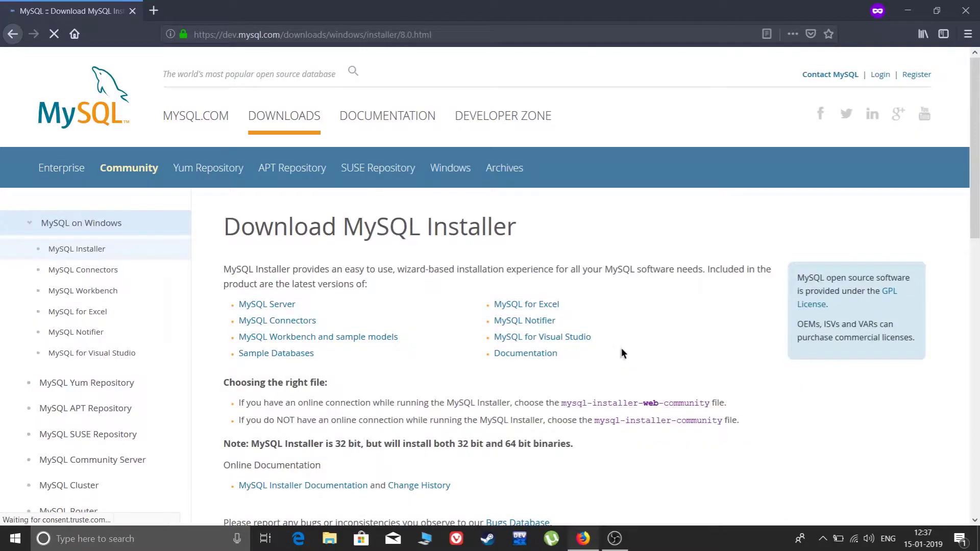
pyautogui.scroll(-3, 605, 352)
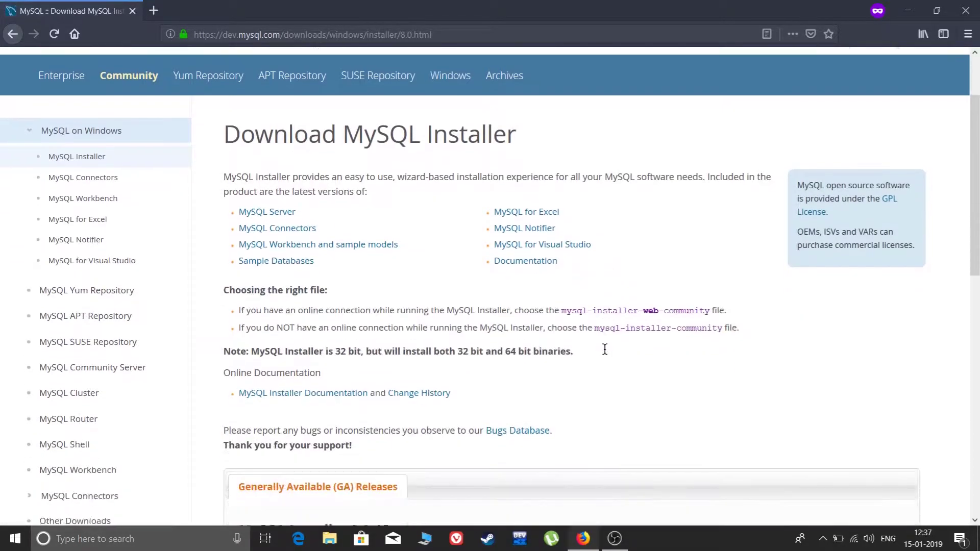
pyautogui.scroll(-3, 605, 349)
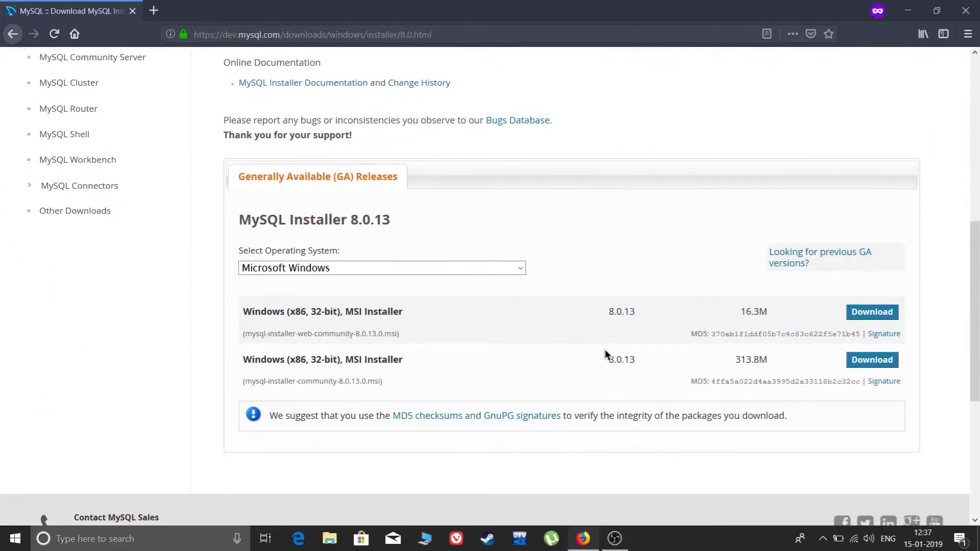
pyautogui.click(516, 266)
pyautogui.click(516, 266)
pyautogui.scroll(-1, 518, 341)
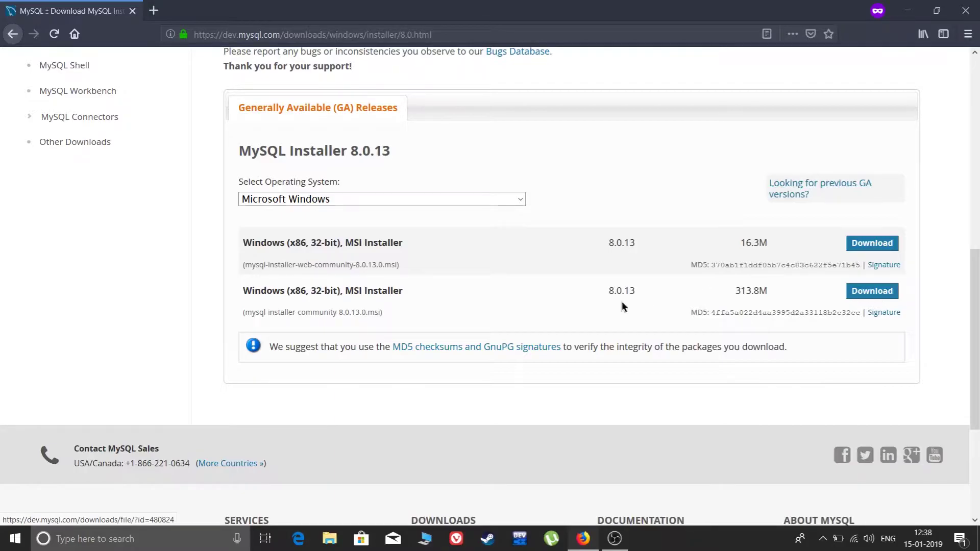
# - Download the 313.8M full MSI installer without signing in to Oracle
pyautogui.click(873, 296)
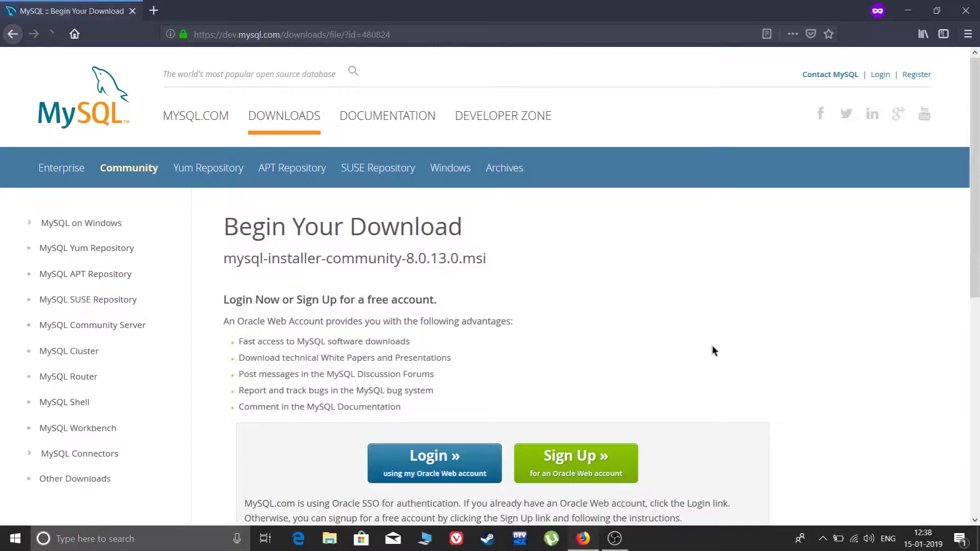
pyautogui.scroll(-3, 584, 382)
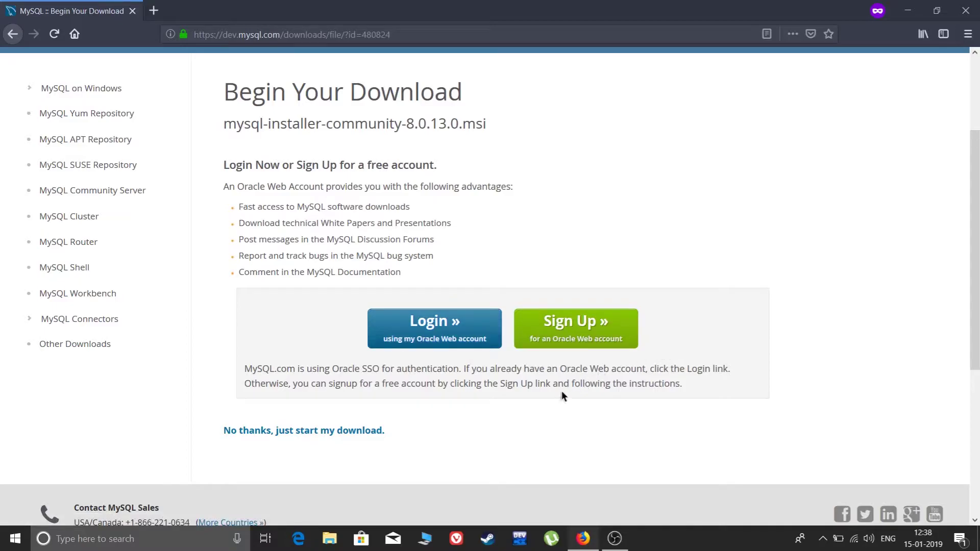
pyautogui.scroll(-2, 403, 398)
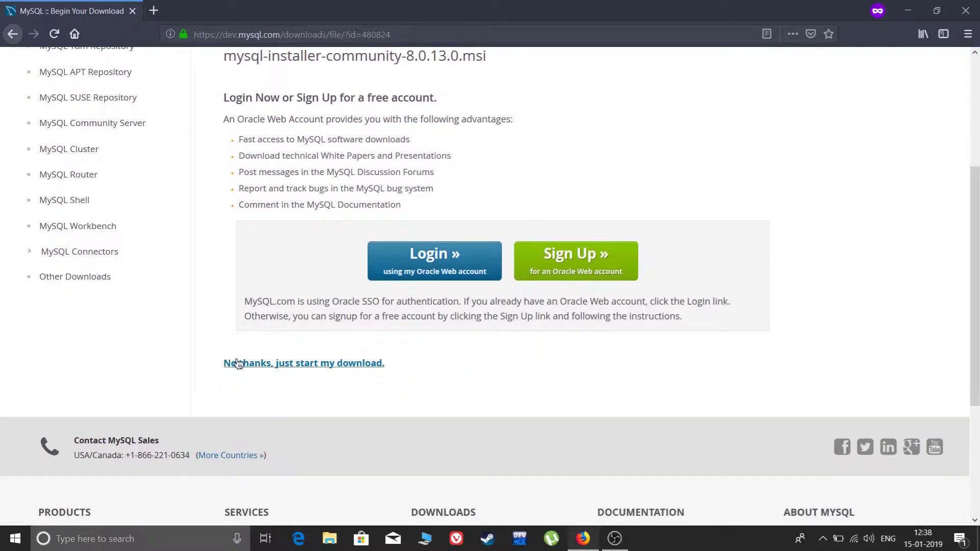
pyautogui.click(320, 365)
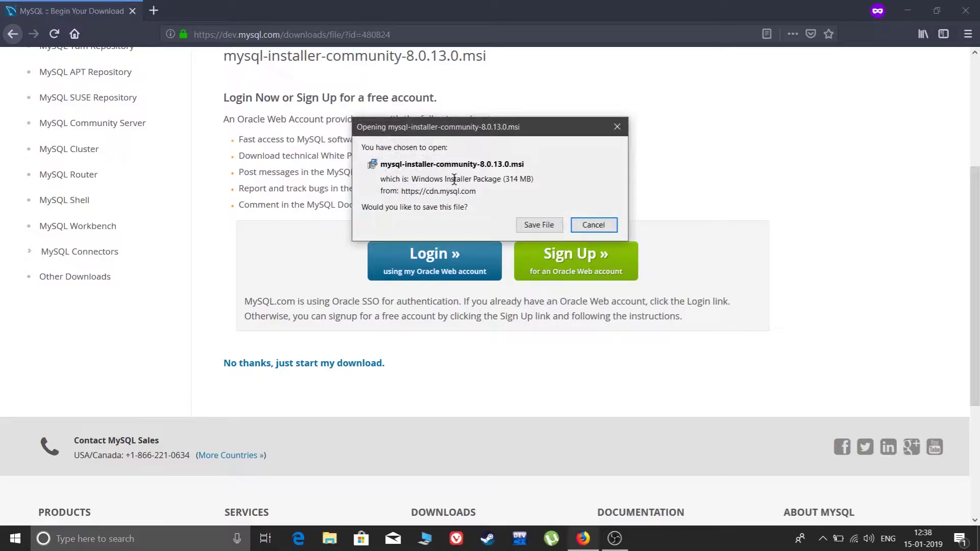
# - Save mysql-installer-community-8.0.13.0.msi and launch it from the Firefox downloads panel
pyautogui.click(541, 223)
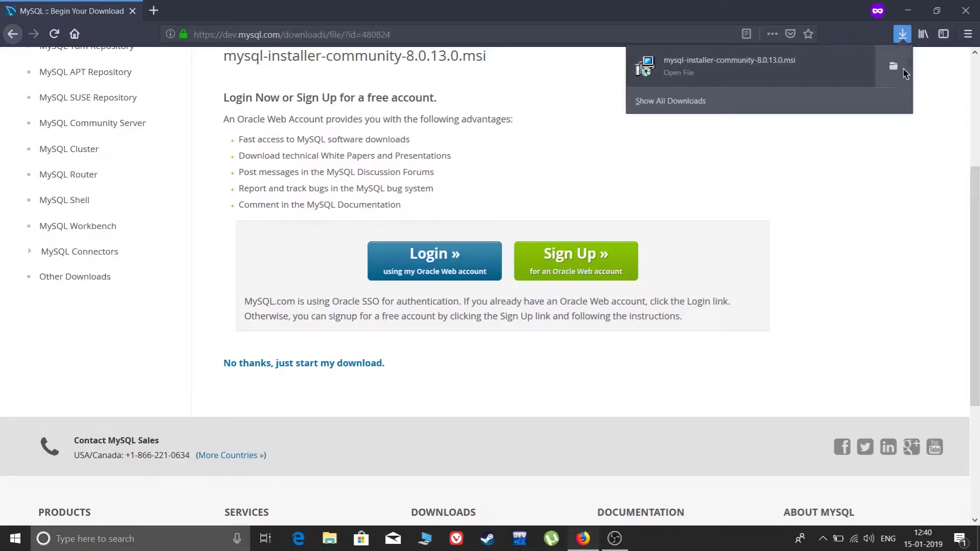
pyautogui.click(894, 67)
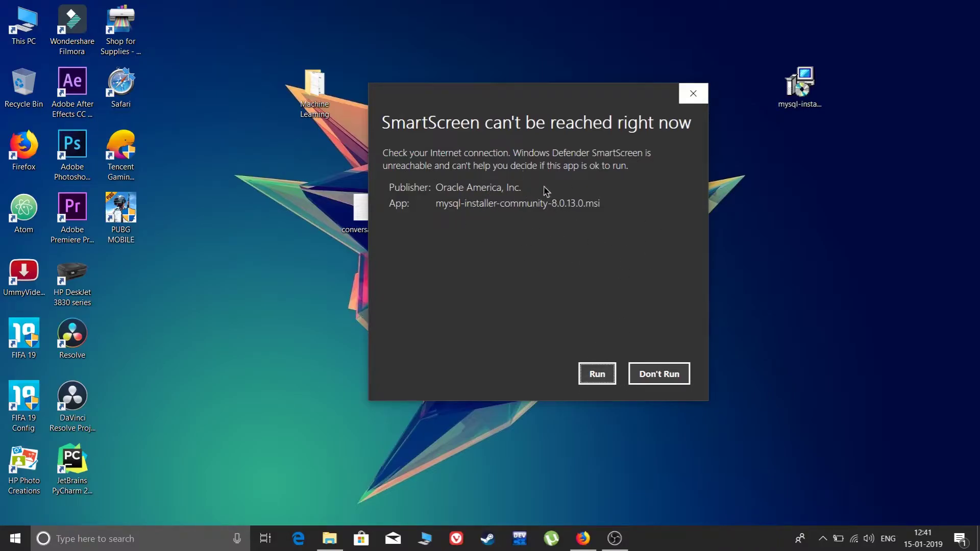
# - Run the installer despite the SmartScreen warning and wait out the Windows preparation dialog
pyautogui.click(605, 378)
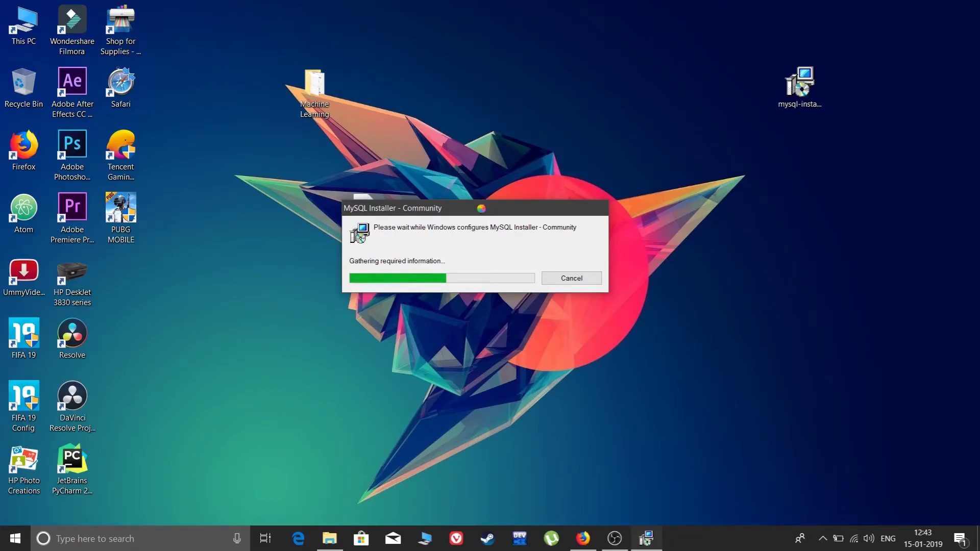
pyautogui.moveTo(483, 209); pyautogui.dragTo(494, 246)
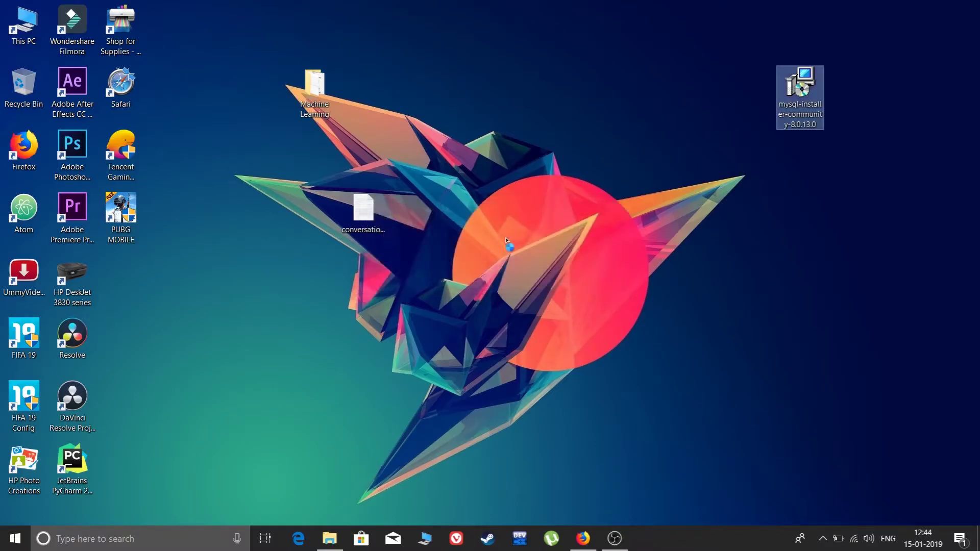
# - Accept the GPL license terms in MySQL Installer and continue to setup type selection
pyautogui.click(506, 237)
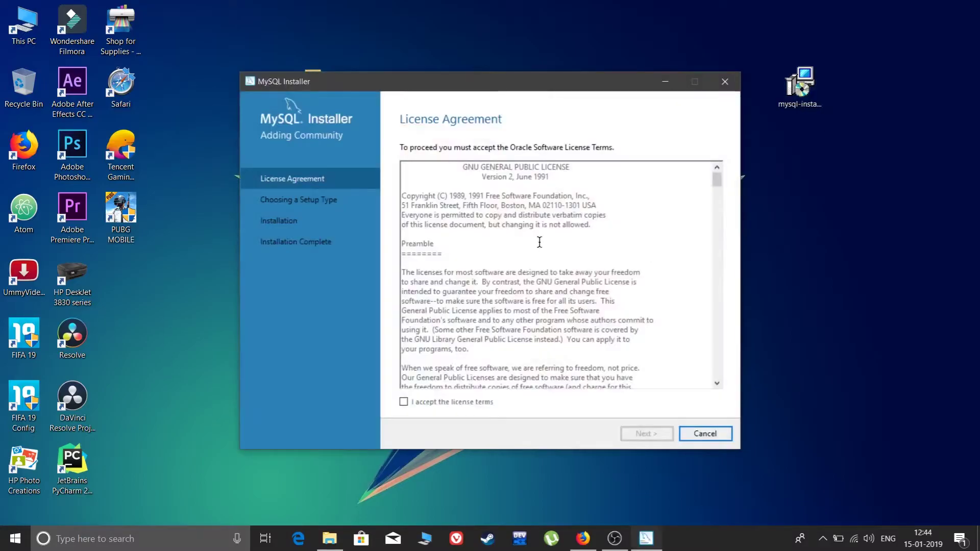
pyautogui.moveTo(485, 89)
pyautogui.mouseDown()
pyautogui.moveTo(475, 65)
pyautogui.moveTo(480, 79)
pyautogui.mouseUp()
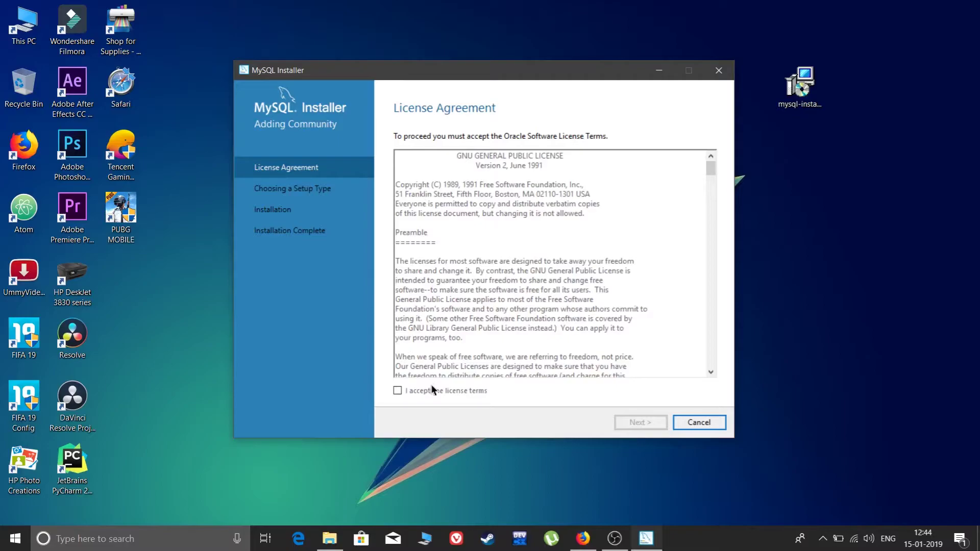
pyautogui.click(397, 391)
pyautogui.scroll(-15, 628, 360)
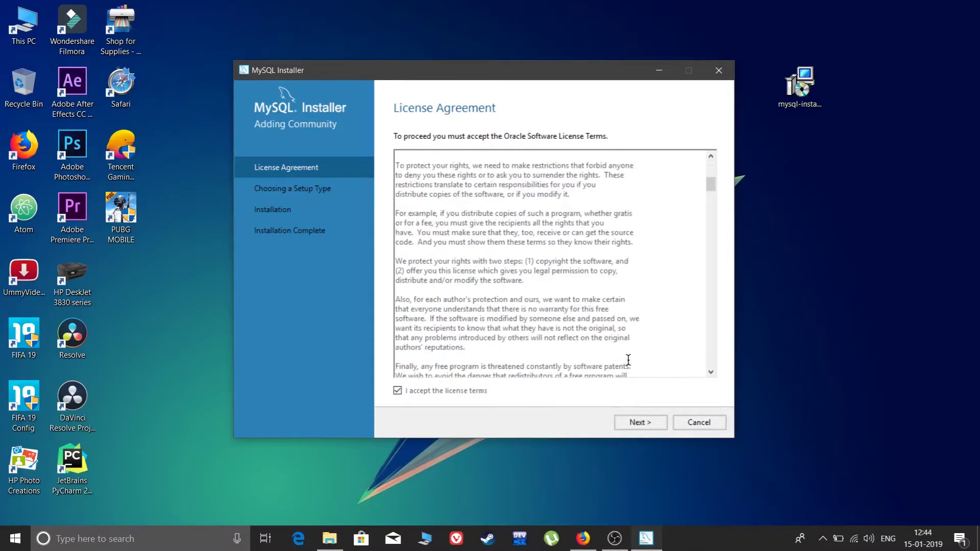
pyautogui.scroll(-20, 629, 360)
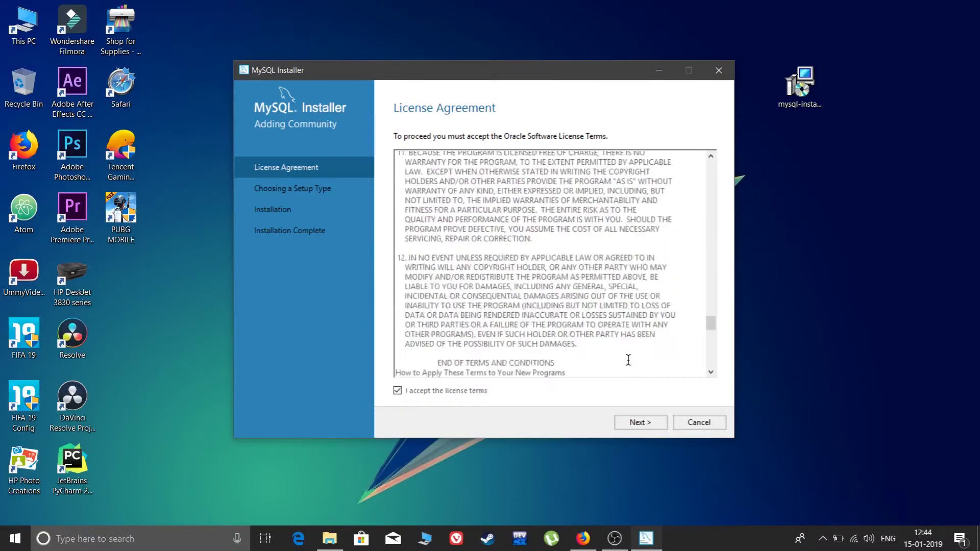
pyautogui.scroll(-1, 629, 360)
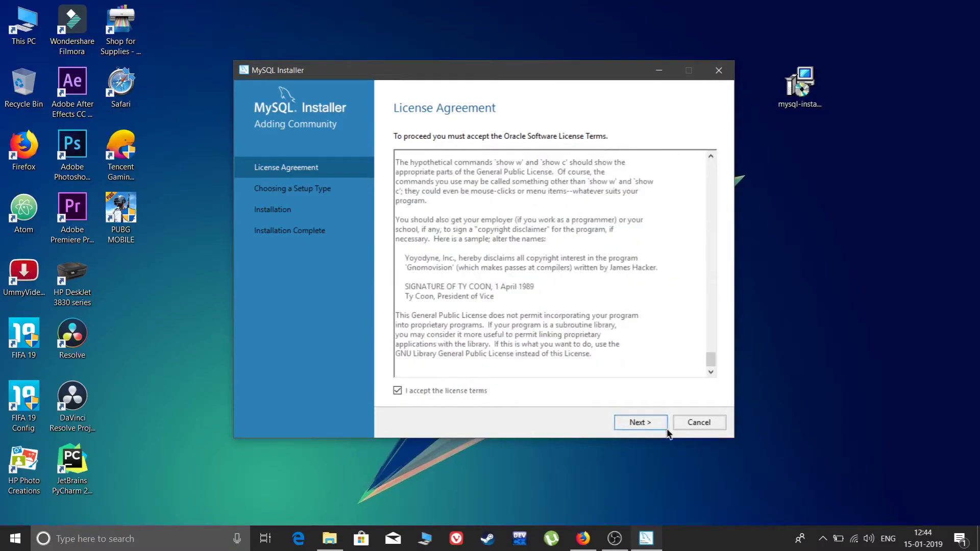
pyautogui.click(631, 423)
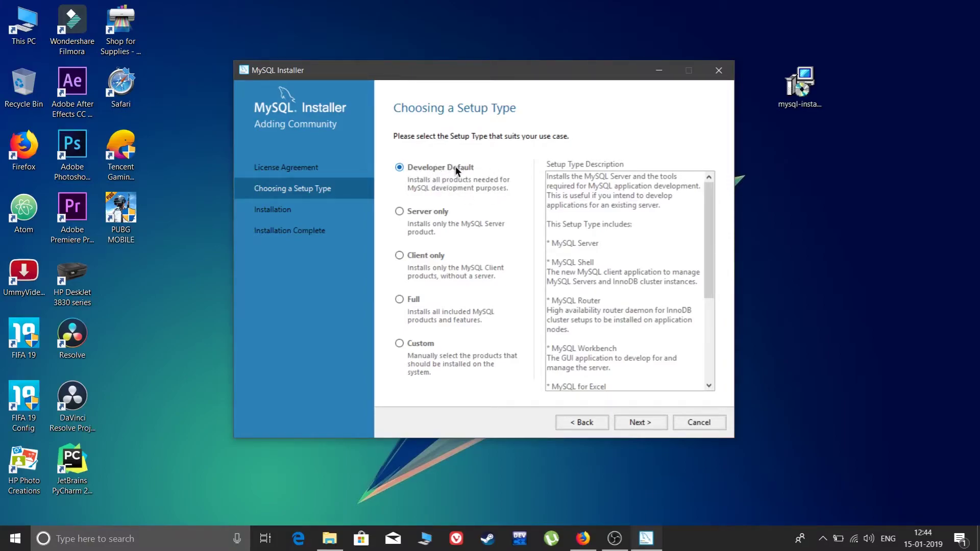
pyautogui.moveTo(707, 204); pyautogui.dragTo(700, 185)
pyautogui.click(403, 210)
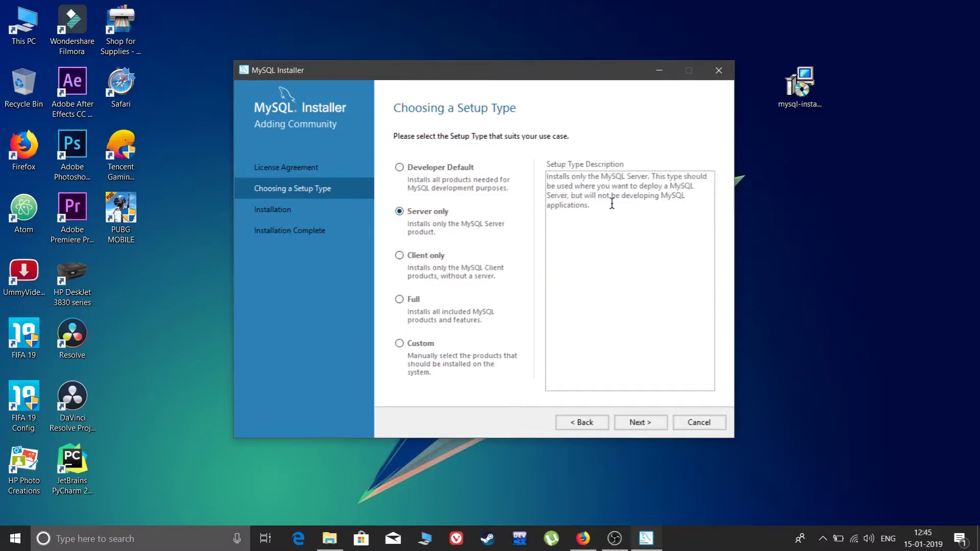
pyautogui.moveTo(572, 185); pyautogui.dragTo(677, 182)
pyautogui.moveTo(608, 178); pyautogui.dragTo(706, 204)
pyautogui.click(687, 226)
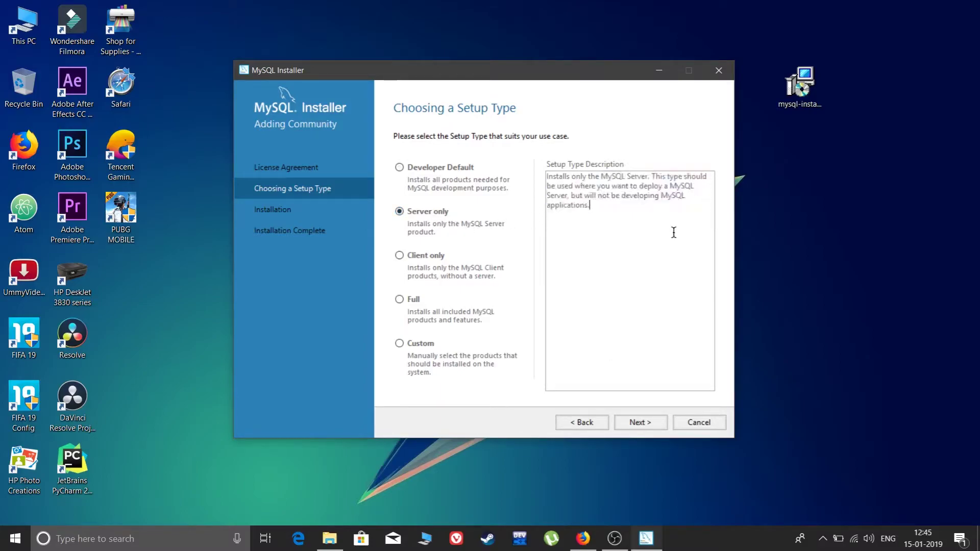
pyautogui.click(399, 255)
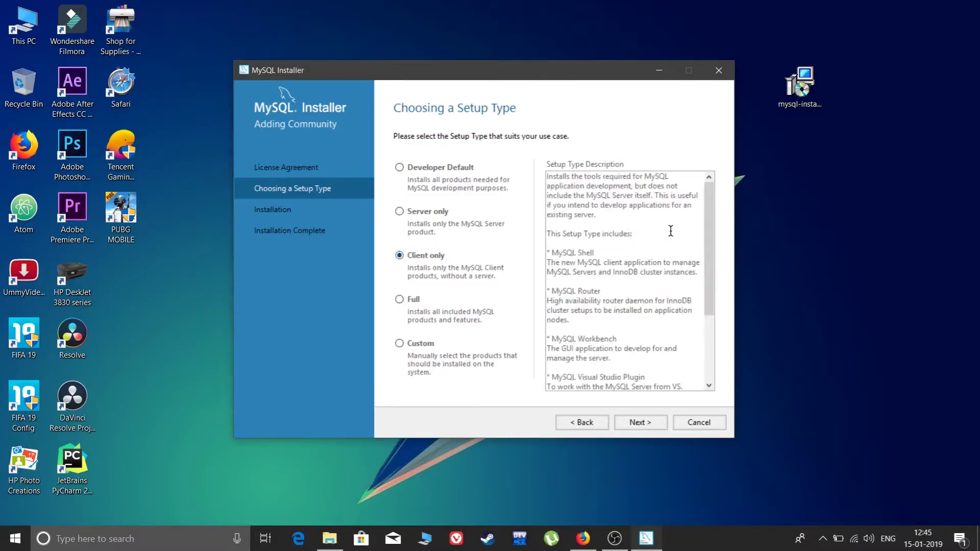
pyautogui.moveTo(710, 194)
pyautogui.mouseDown()
pyautogui.moveTo(709, 203)
pyautogui.moveTo(710, 191)
pyautogui.mouseUp()
pyautogui.moveTo(586, 186); pyautogui.dragTo(677, 199)
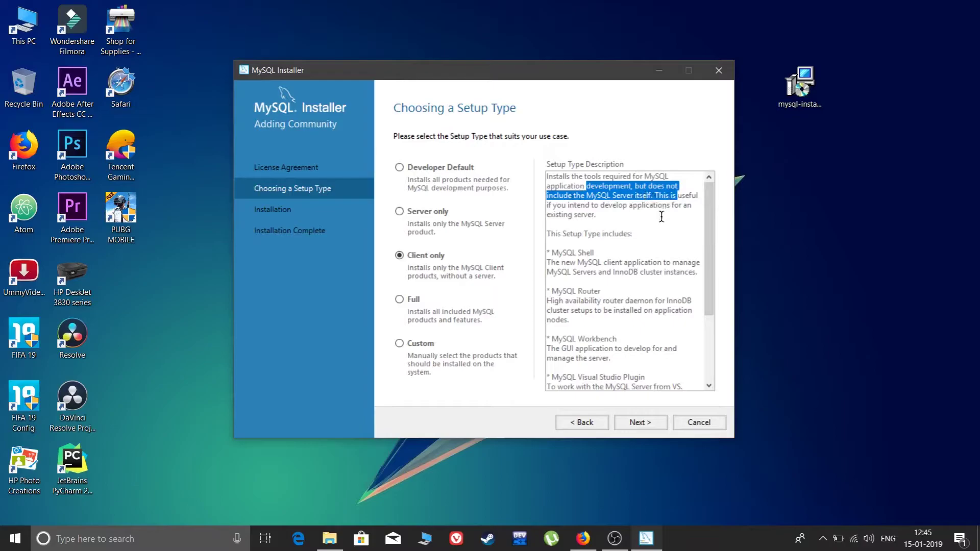
pyautogui.click(662, 217)
pyautogui.scroll(-2, 709, 234)
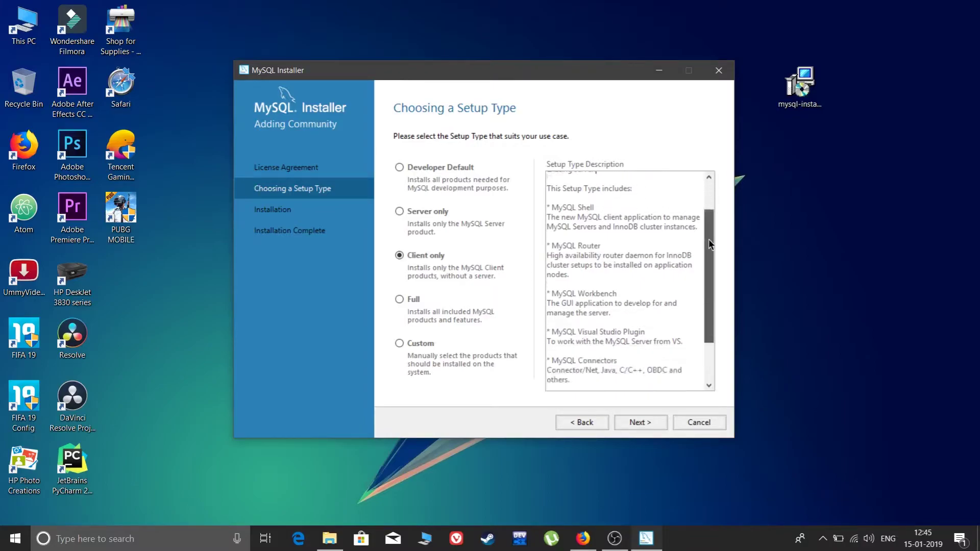
pyautogui.click(400, 300)
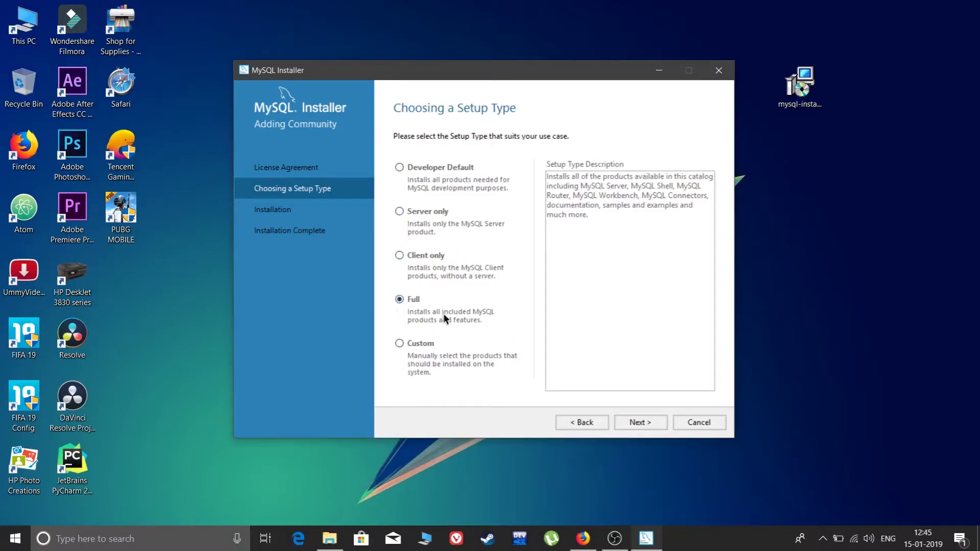
pyautogui.click(399, 344)
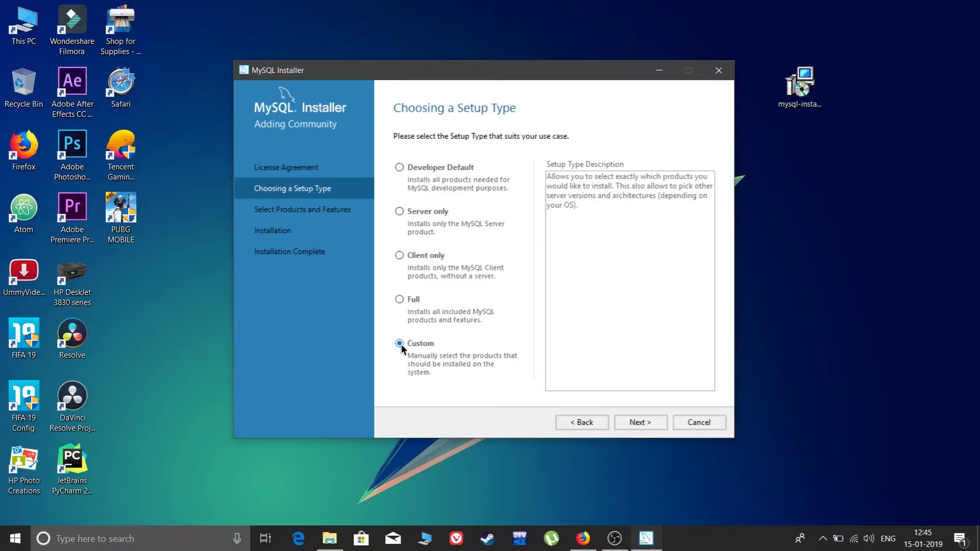
pyautogui.click(401, 167)
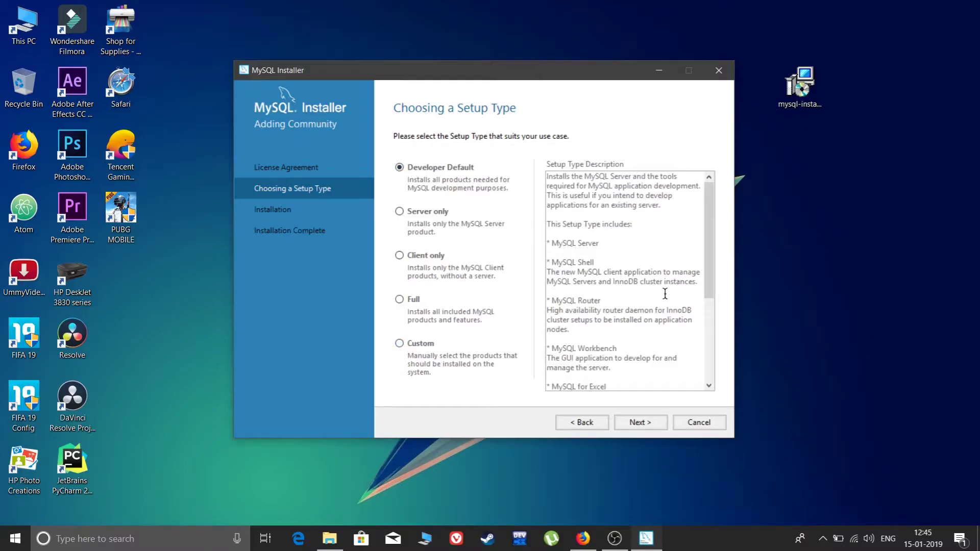
pyautogui.moveTo(700, 261); pyautogui.dragTo(571, 320)
pyautogui.moveTo(713, 282); pyautogui.dragTo(685, 219)
pyautogui.click(685, 220)
# - Recheck the unmet MySQL for Visual Studio requirement, then proceed anyway to Installation
pyautogui.click(649, 421)
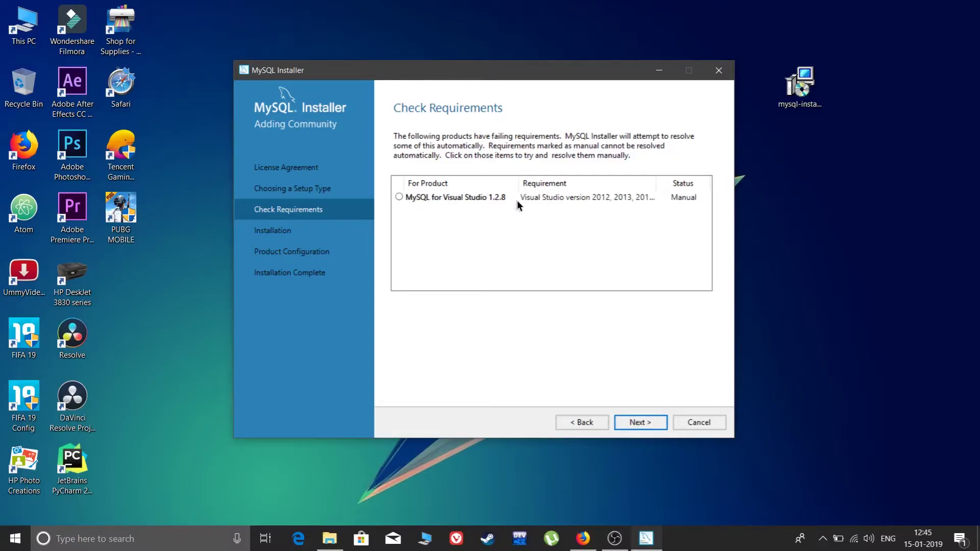
pyautogui.click(400, 198)
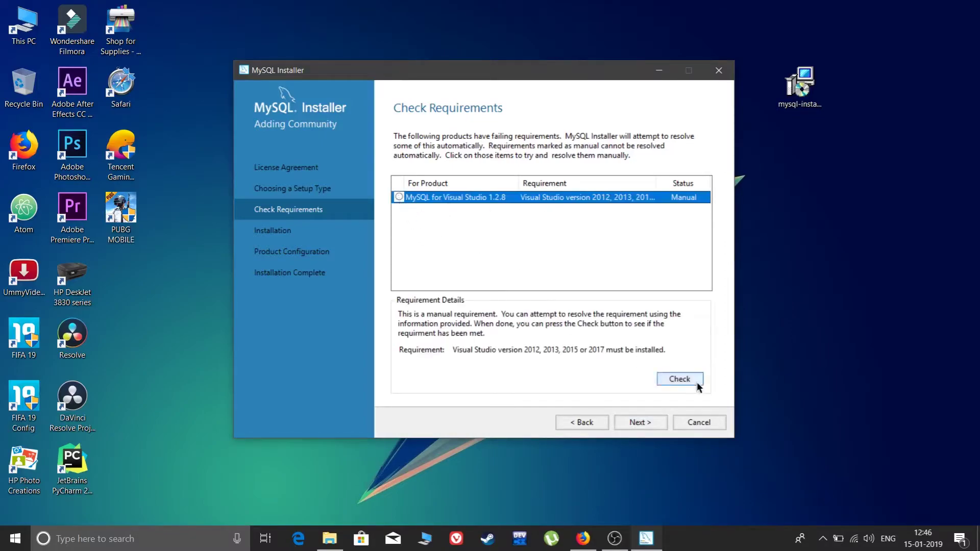
pyautogui.click(679, 378)
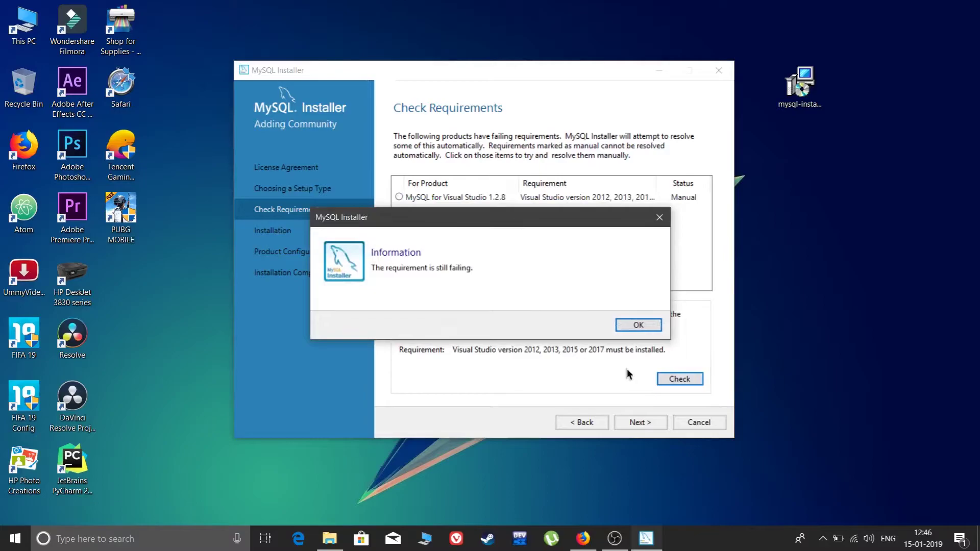
pyautogui.click(638, 327)
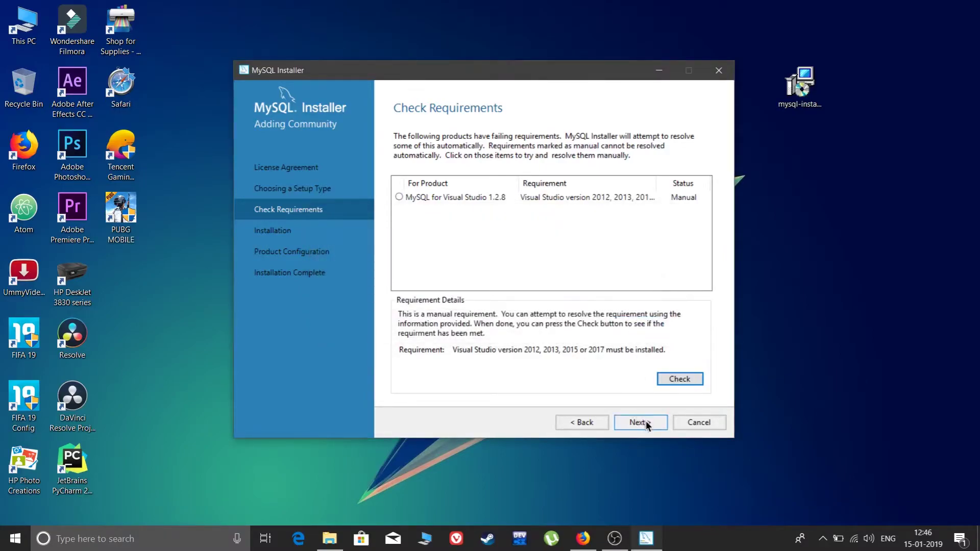
pyautogui.click(646, 423)
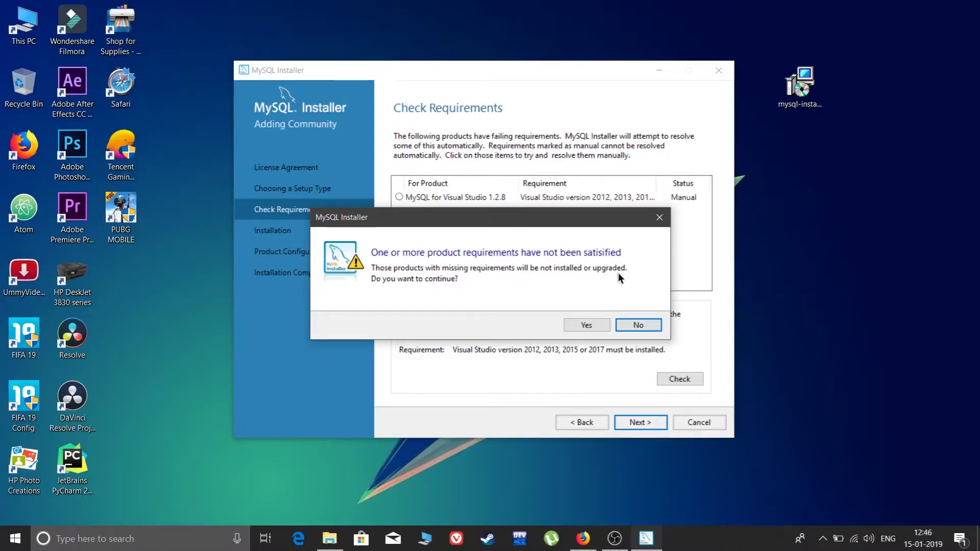
pyautogui.click(583, 325)
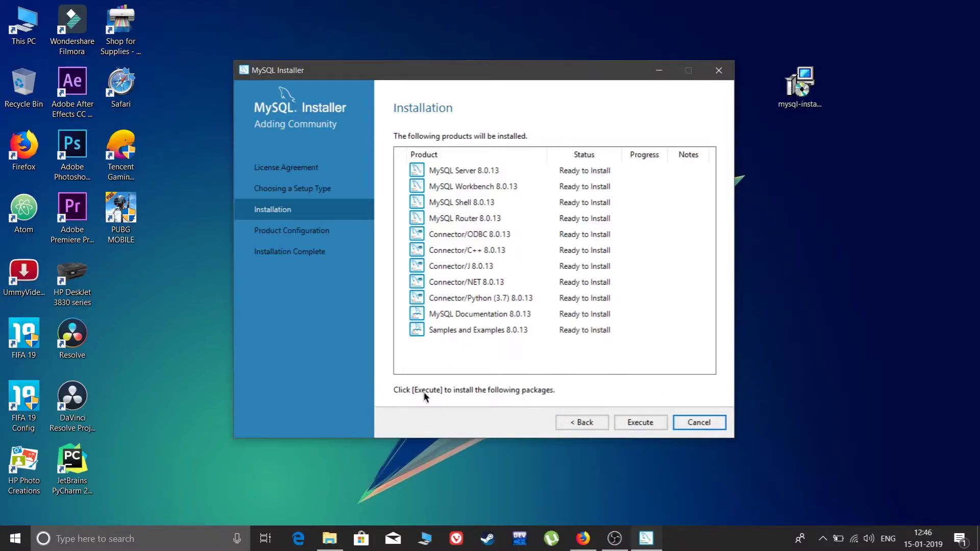
# - Execute the installation, starting with MySQL Server 8.0.13
pyautogui.click(637, 425)
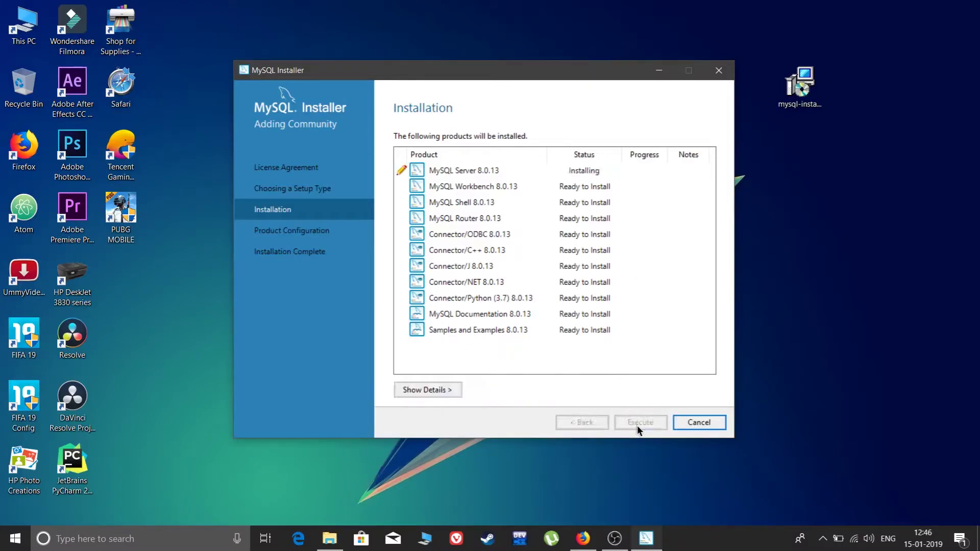
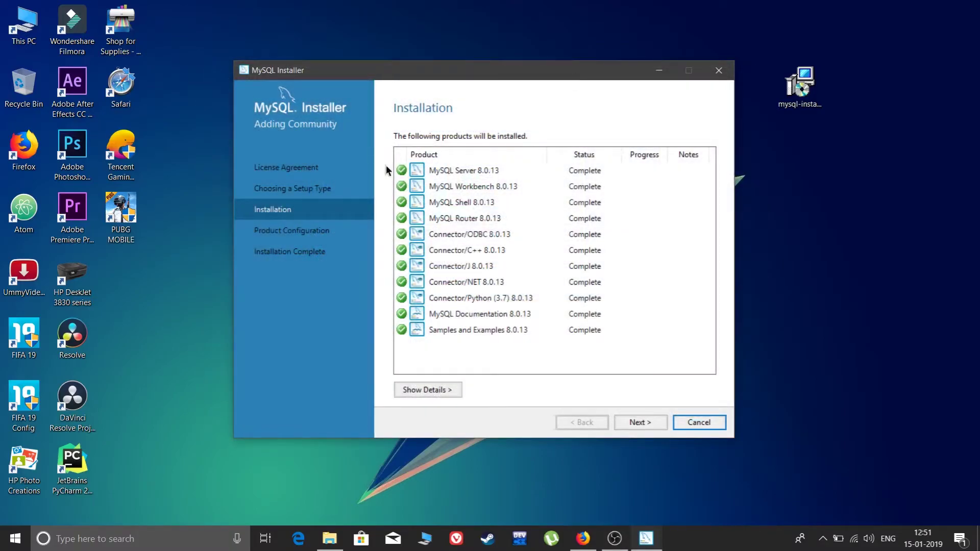
# - Advance past Installation and Product Configuration to MySQL Server 8.0.13's Group Replication page
pyautogui.moveTo(454, 74); pyautogui.dragTo(459, 53)
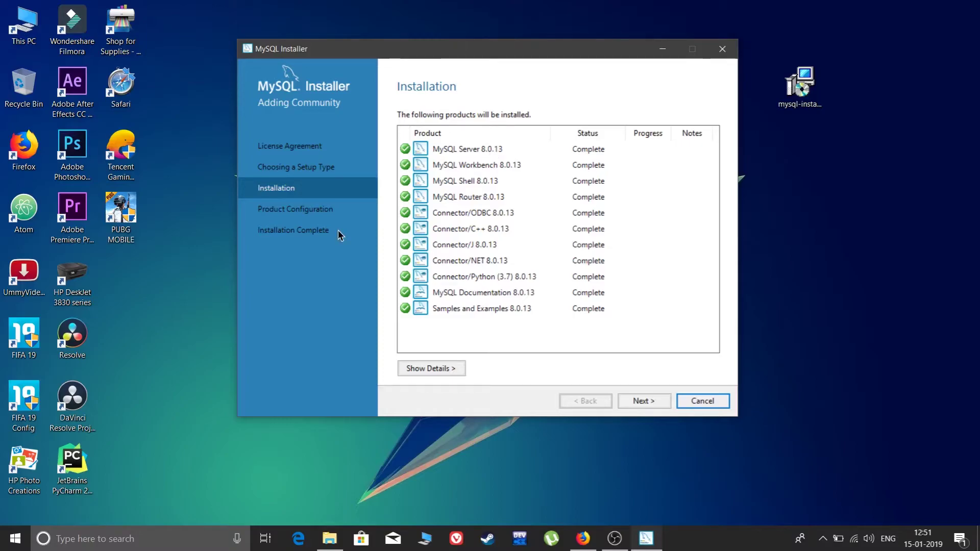
pyautogui.click(654, 399)
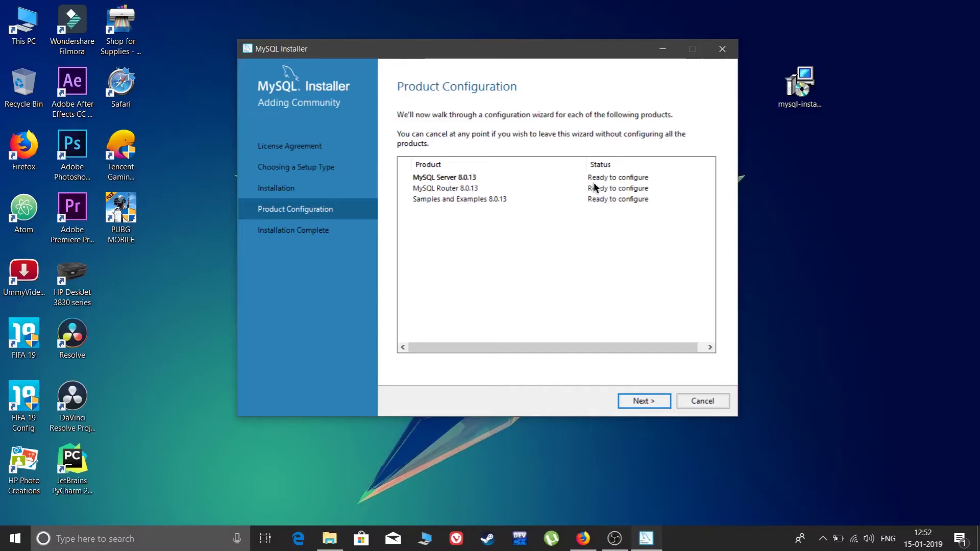
pyautogui.click(632, 403)
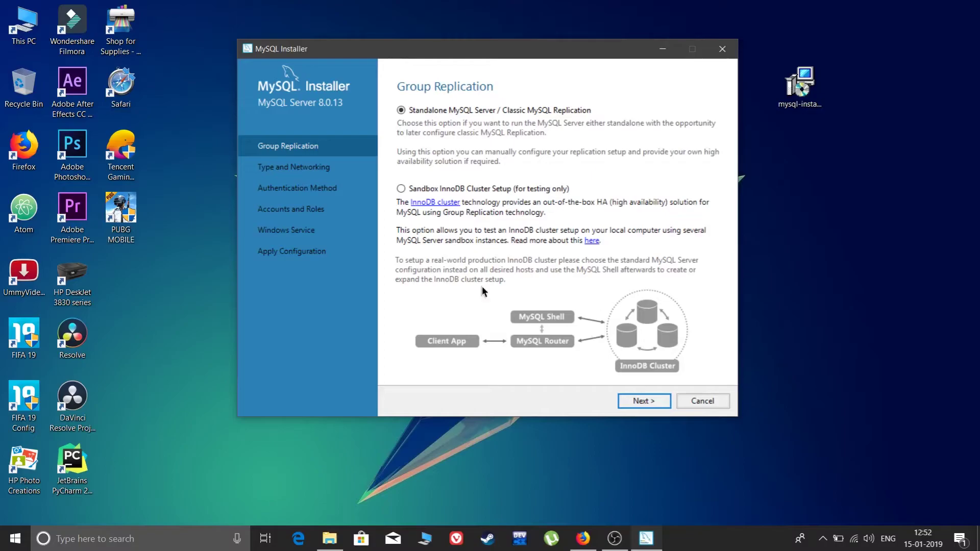
# - Keep a standalone server and set Config Type to Development Computer on port 3306
pyautogui.click(637, 402)
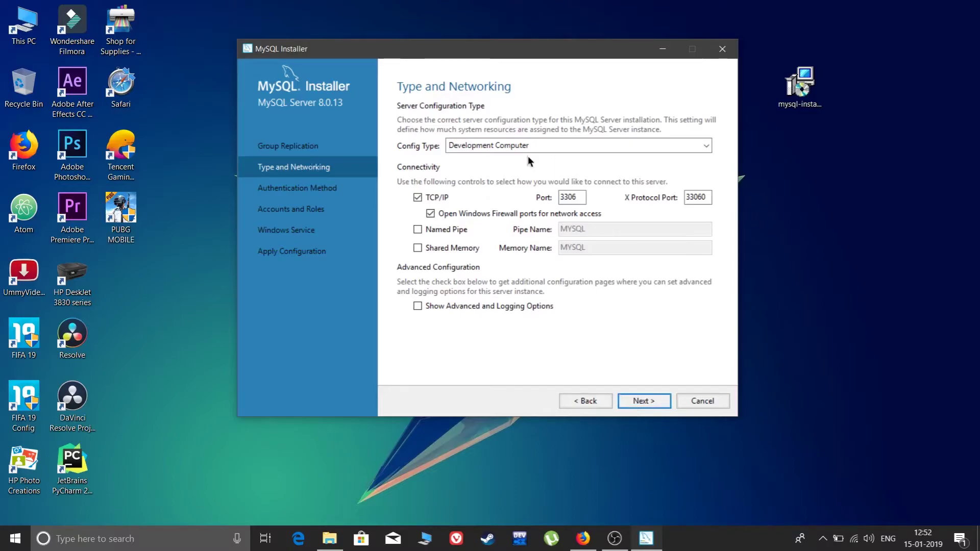
pyautogui.click(603, 145)
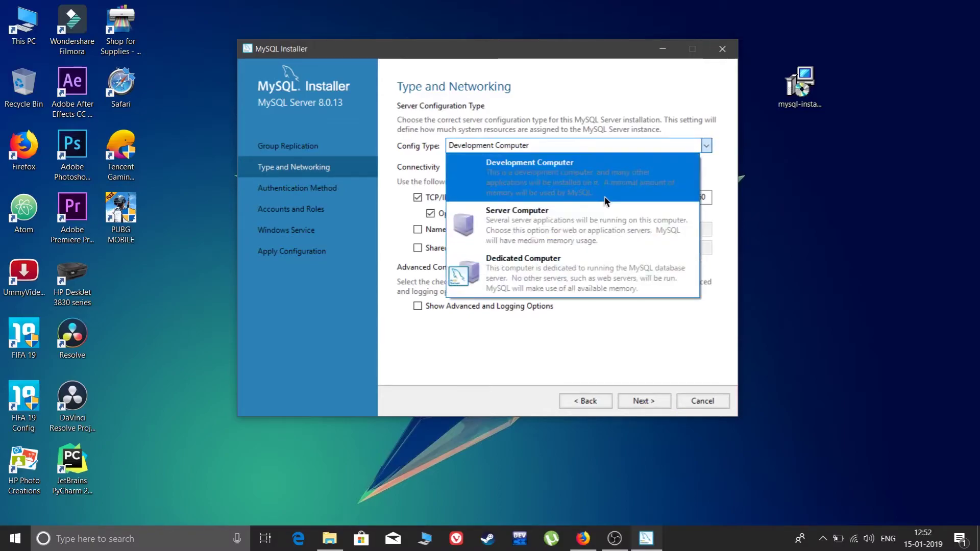
pyautogui.click(560, 179)
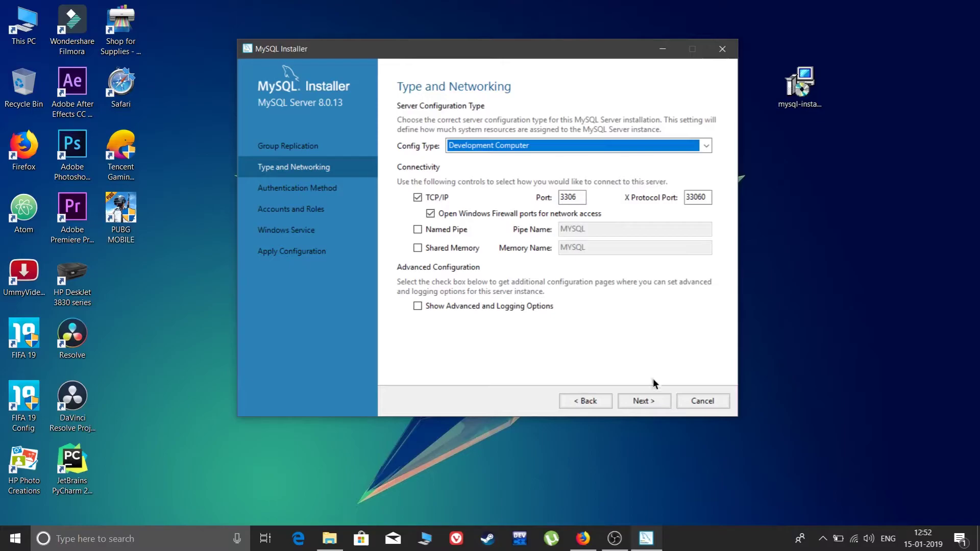
pyautogui.click(652, 403)
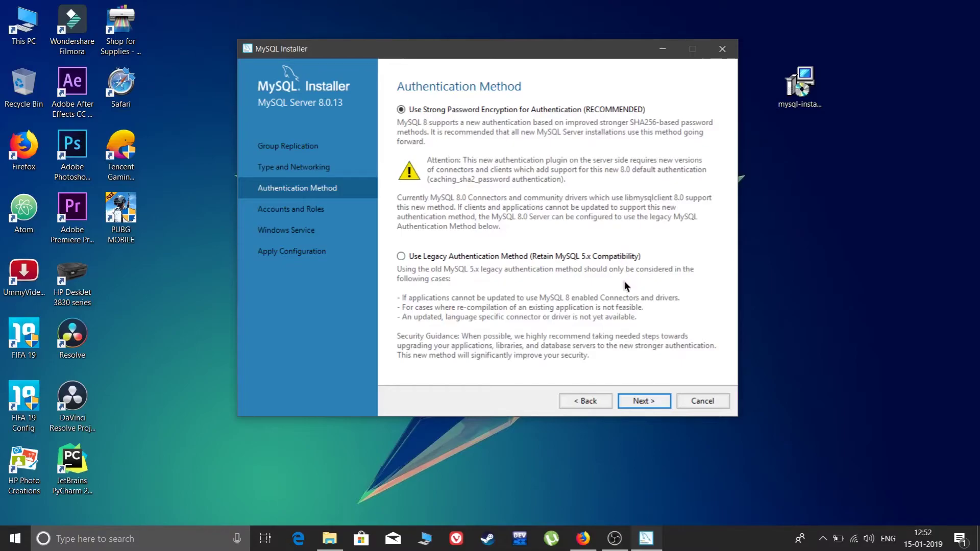
# - Keep strong password encryption and enter the root password in both password fields
pyautogui.click(645, 401)
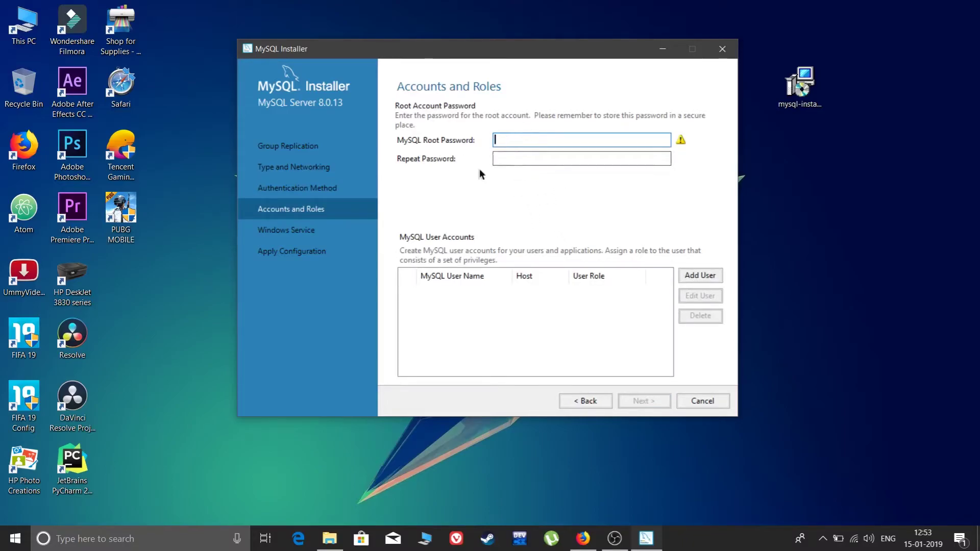
pyautogui.click(529, 156)
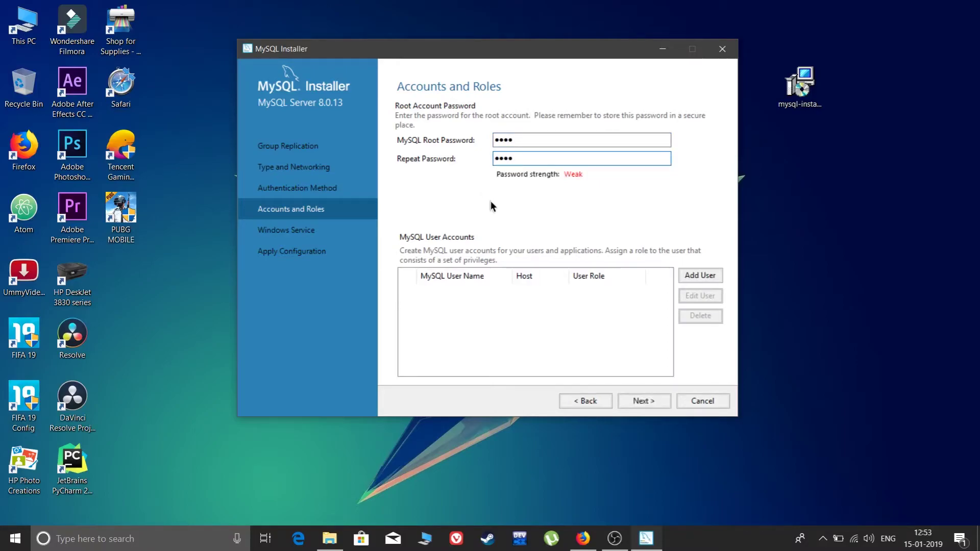
pyautogui.moveTo(507, 50); pyautogui.dragTo(522, 55)
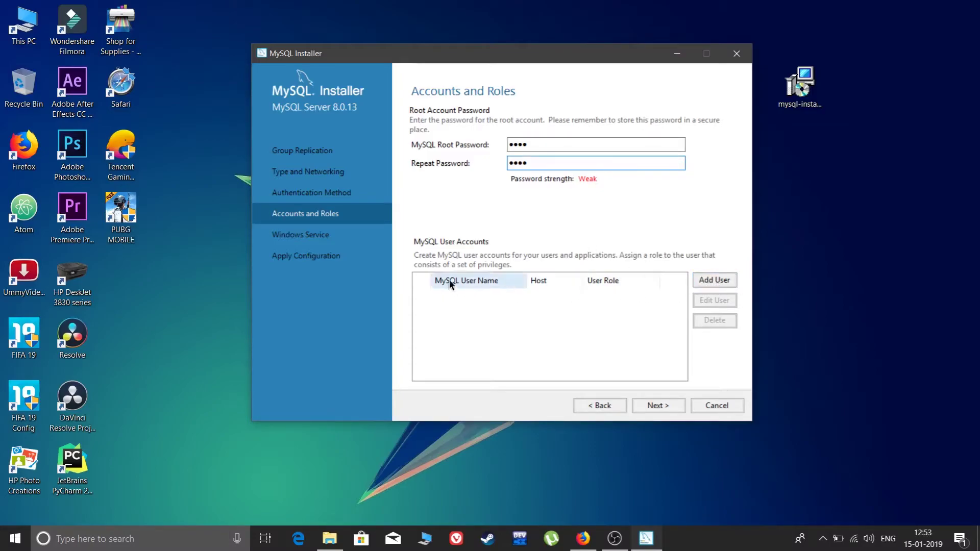
# - Open the Add User form with the DB Admin role, cancel it without adding anyone, and continue
pyautogui.click(714, 283)
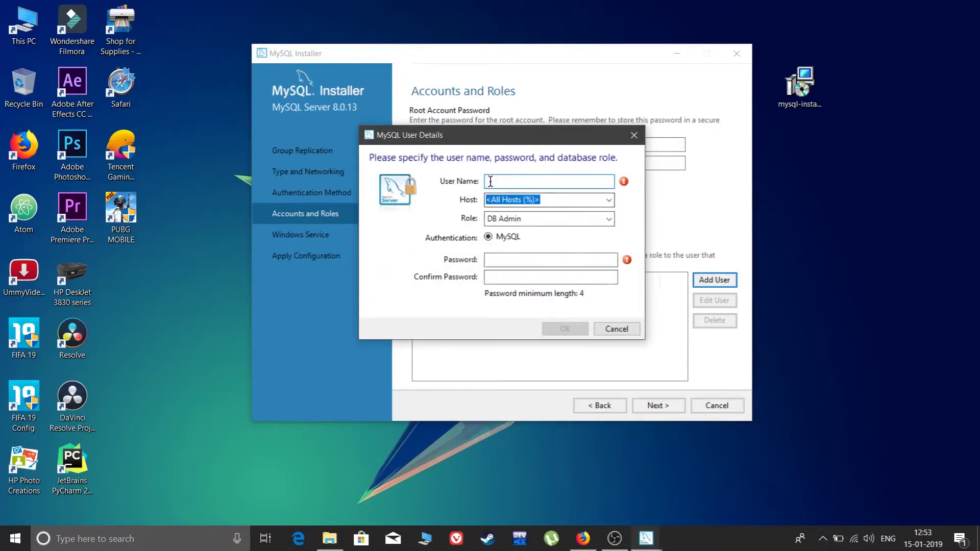
pyautogui.click(552, 219)
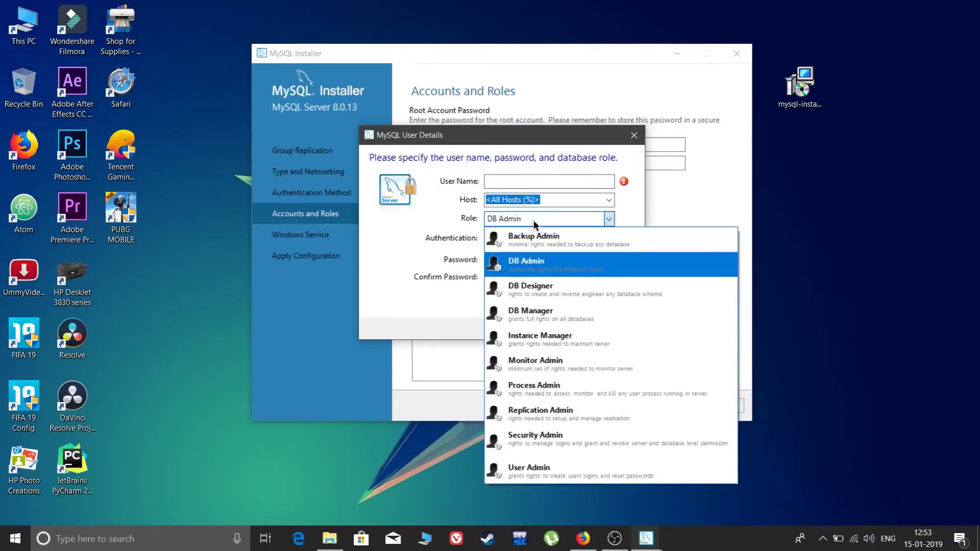
pyautogui.click(563, 272)
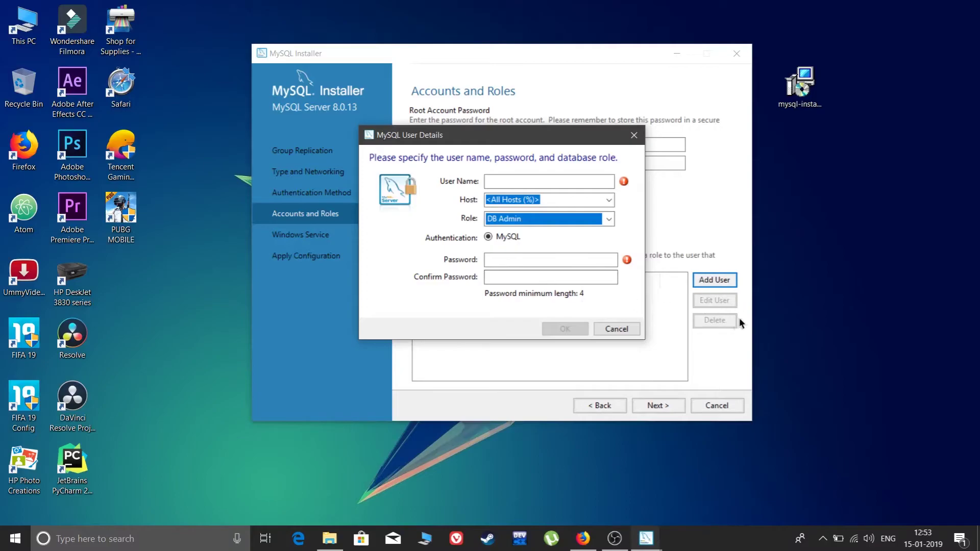
pyautogui.click(618, 329)
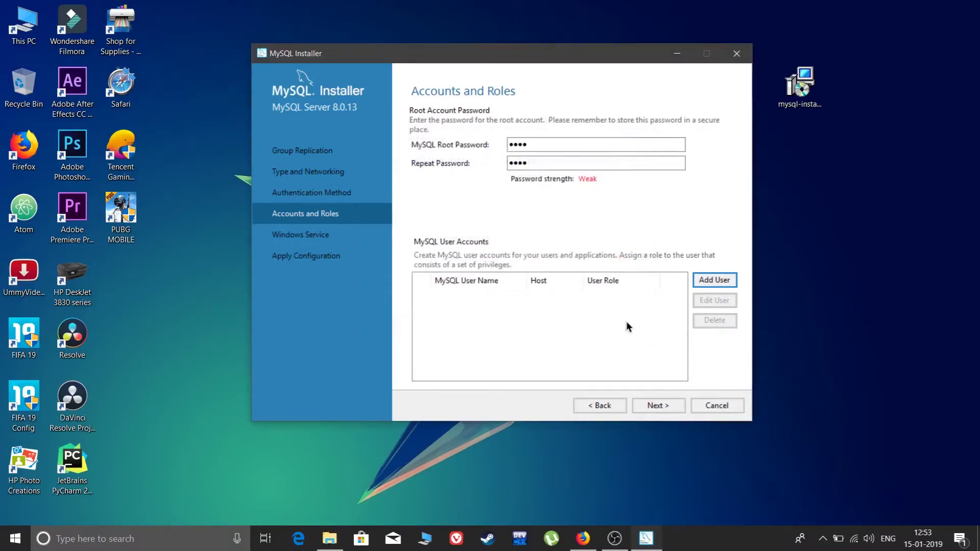
pyautogui.click(669, 405)
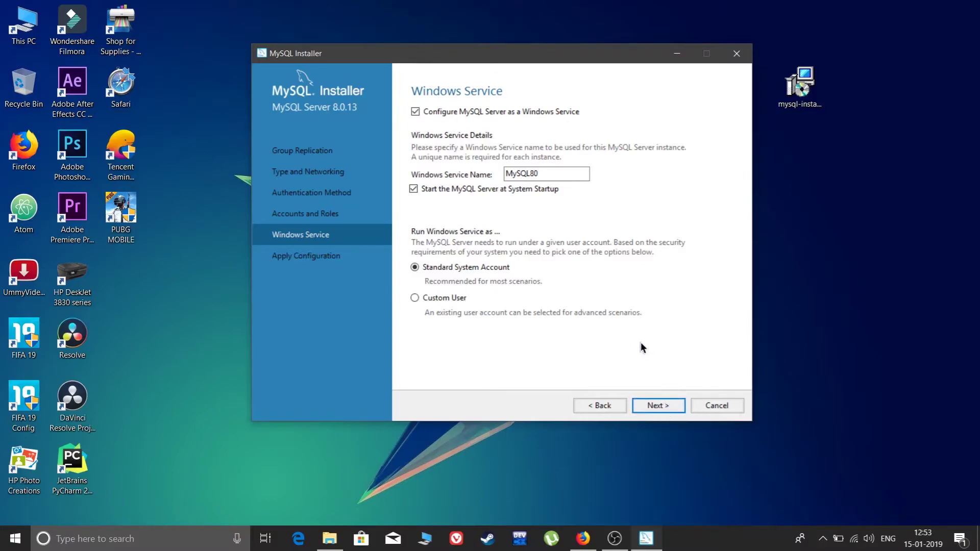
# - Keep the MySQL80 Windows service starting at system startup under the Standard System Account
pyautogui.moveTo(491, 62); pyautogui.dragTo(510, 60)
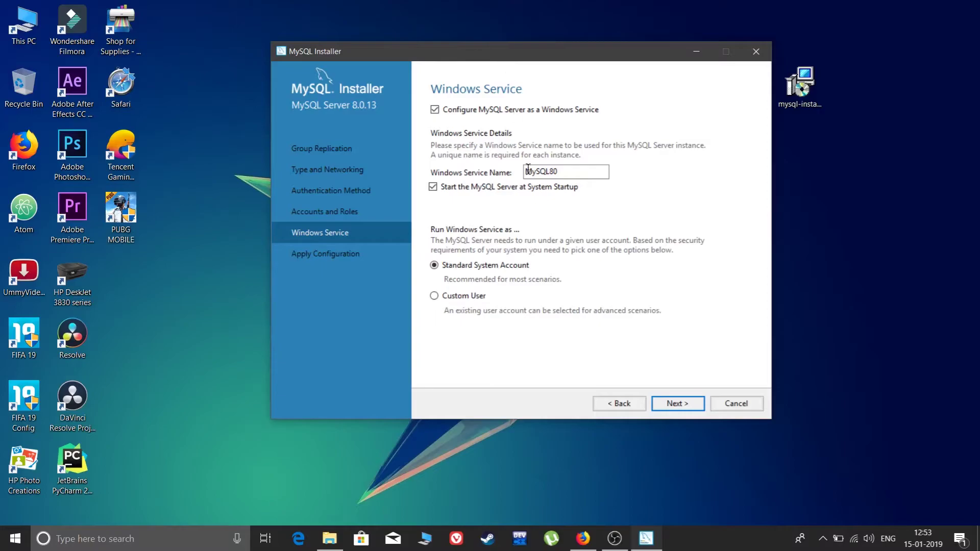
pyautogui.click(678, 404)
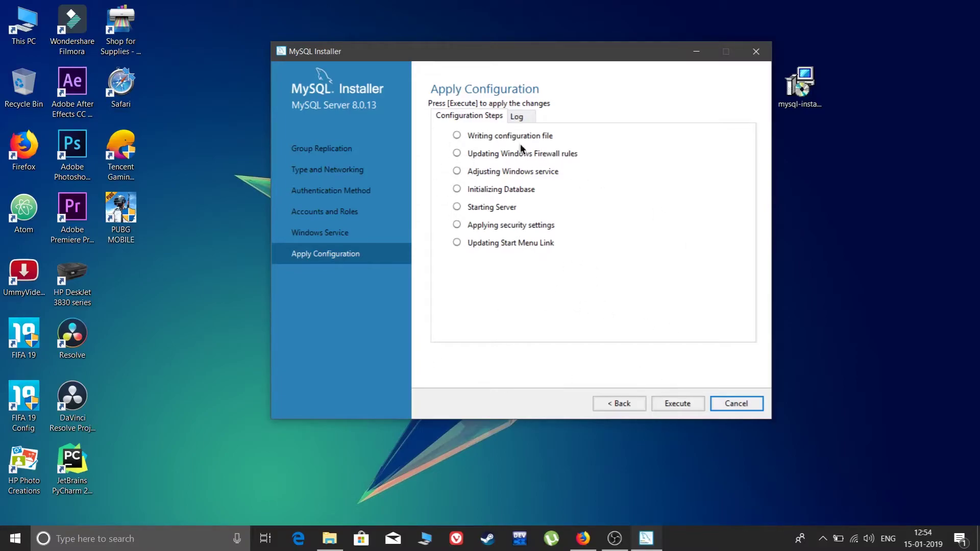
# - Execute the server configuration and finish once MySQL Server 8.0.13 reports success
pyautogui.click(691, 401)
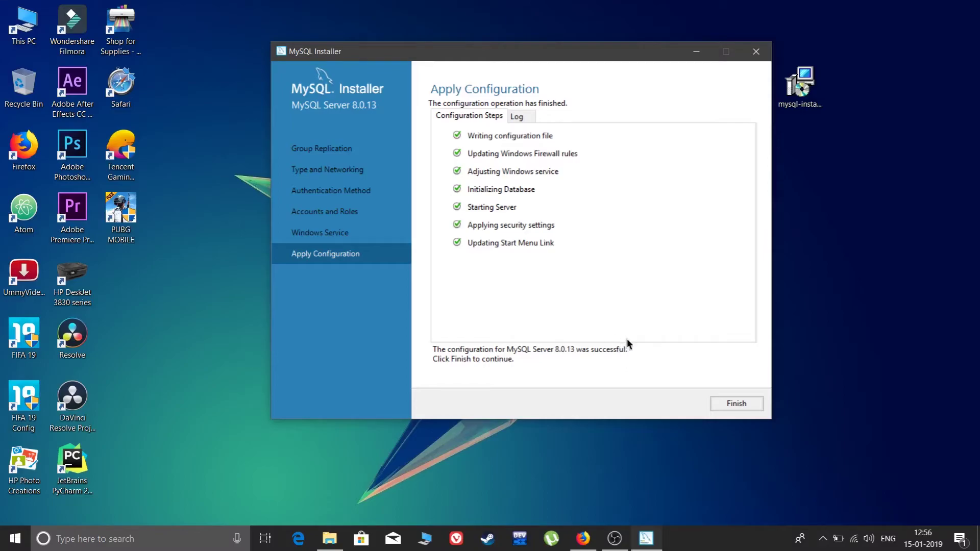
pyautogui.click(726, 405)
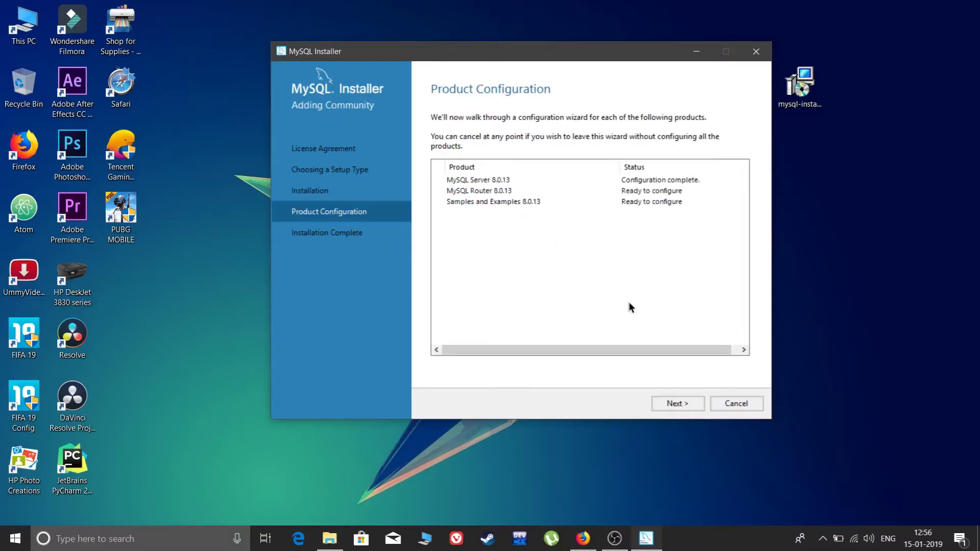
# - Finish MySQL Router setup without bootstrapping, so it reads Configuration not needed
pyautogui.click(684, 406)
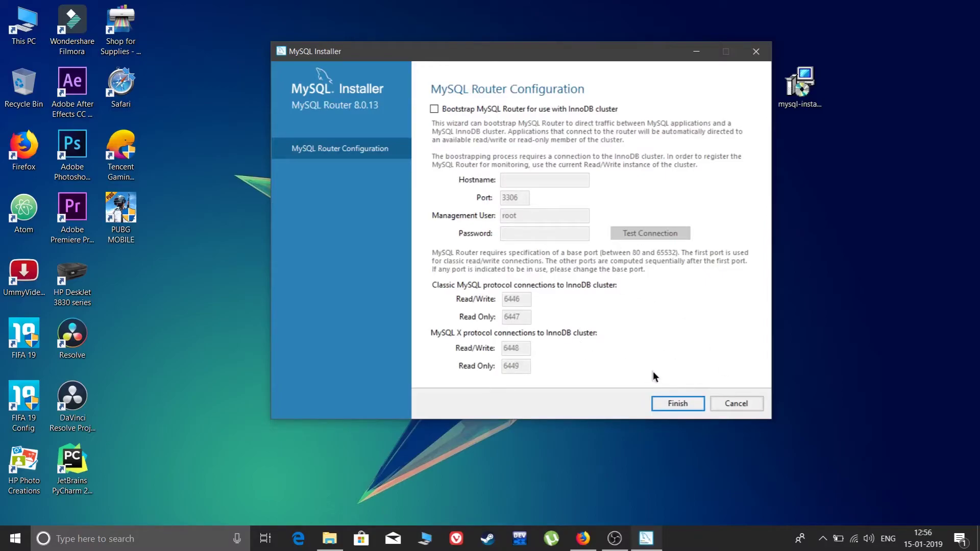
pyautogui.click(676, 403)
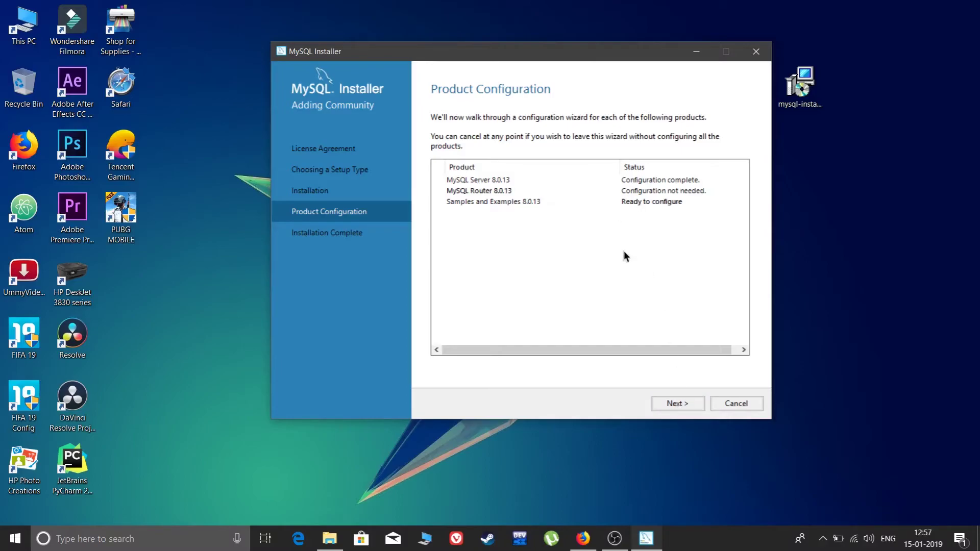
pyautogui.click(678, 403)
# - Enter the root password, check that the connection succeeds, and continue to Apply Configuration
pyautogui.write('••••')
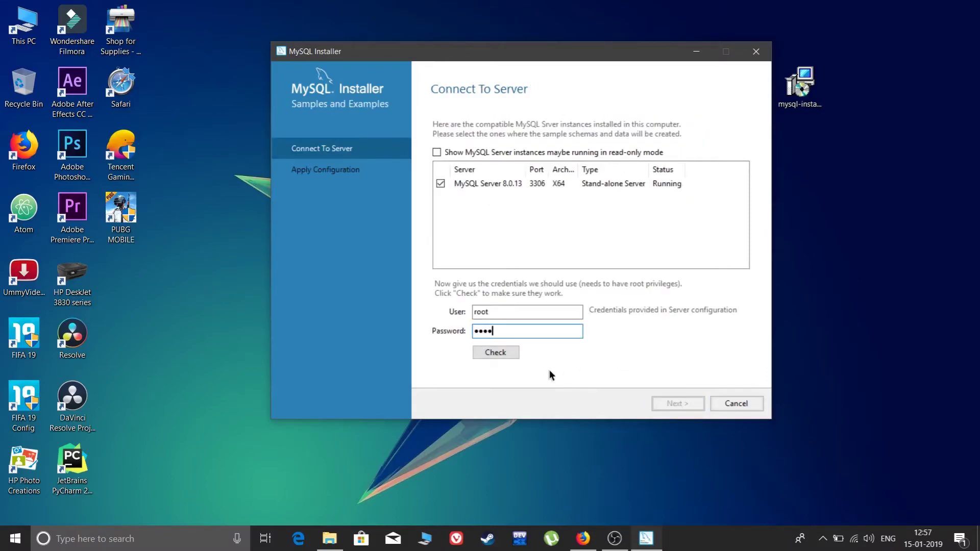
pyautogui.click(503, 352)
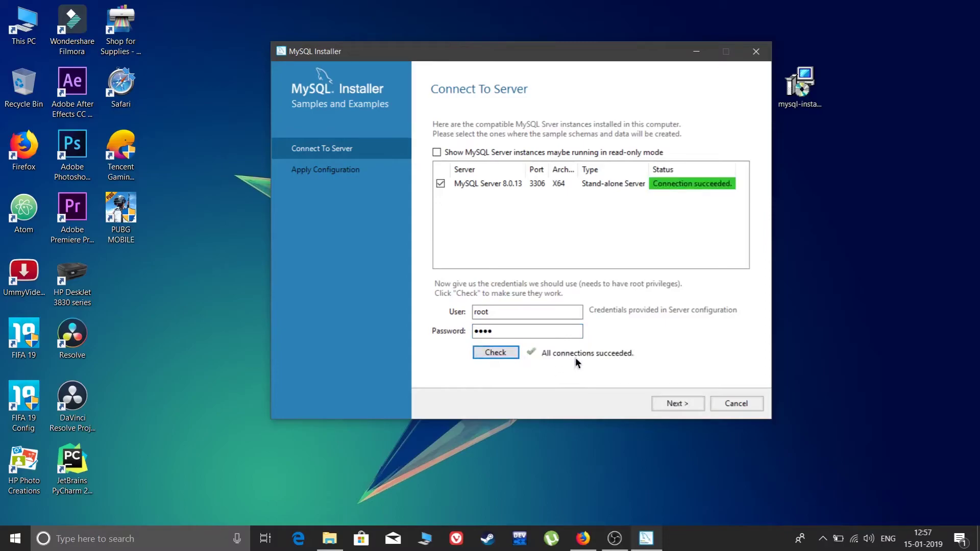
pyautogui.click(493, 330)
pyautogui.click(676, 404)
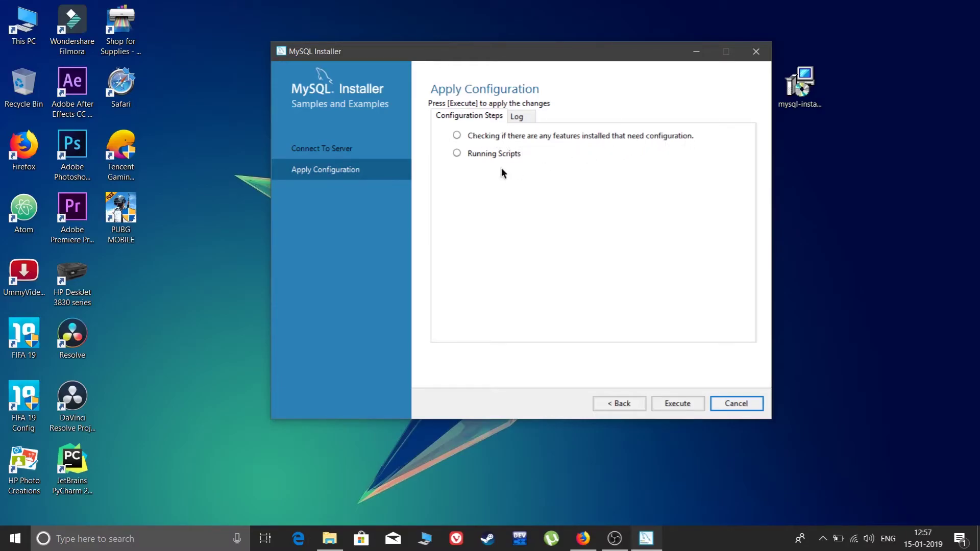
# - Apply the Samples and Examples configuration and finish installation with Workbench and Shell set to launch
pyautogui.click(680, 404)
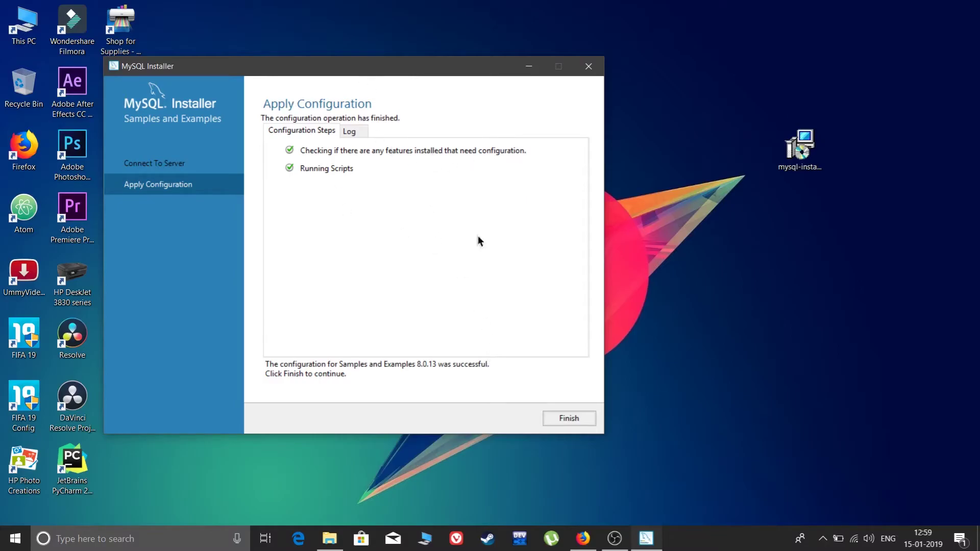
pyautogui.click(558, 417)
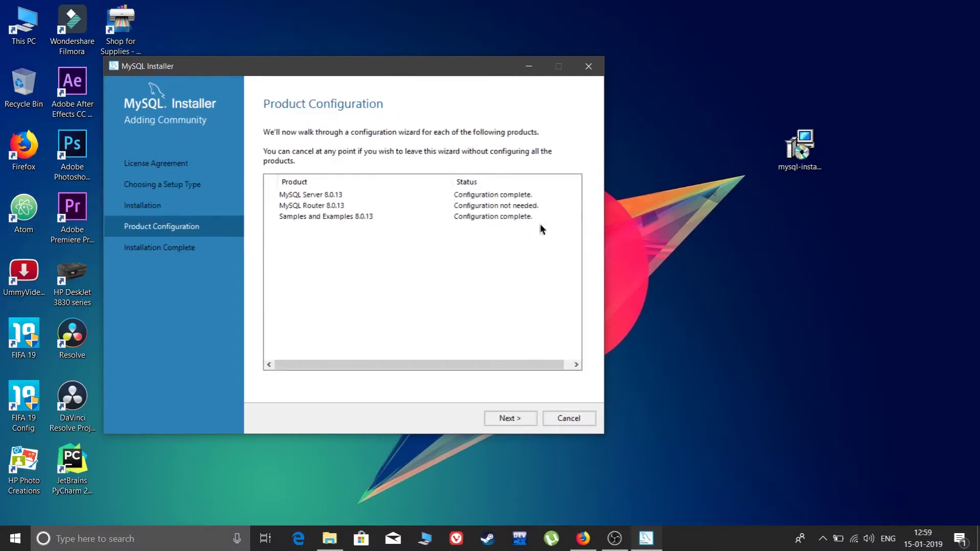
pyautogui.click(521, 419)
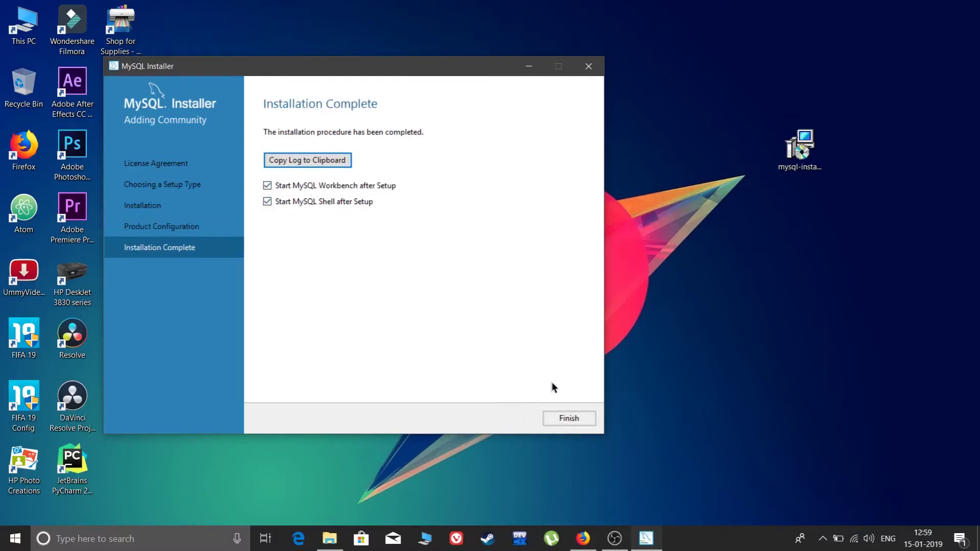
pyautogui.click(588, 422)
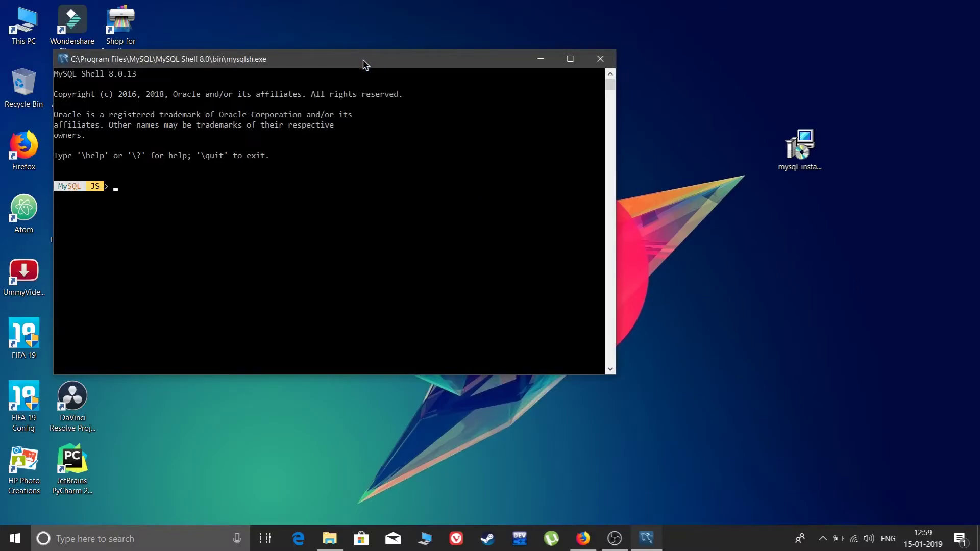
# - Close the MySQL Shell console and refresh the desktop
pyautogui.moveTo(366, 64); pyautogui.dragTo(372, 86)
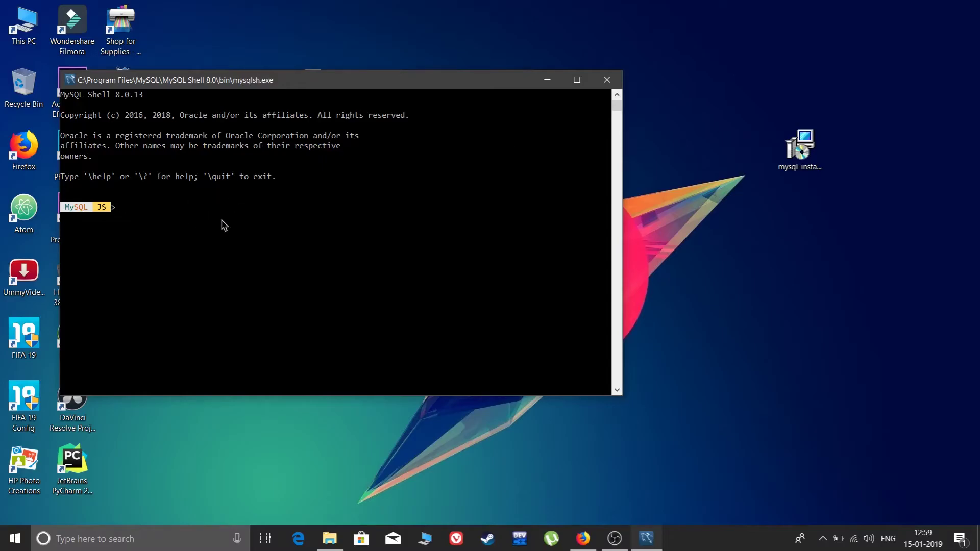
pyautogui.click(612, 83)
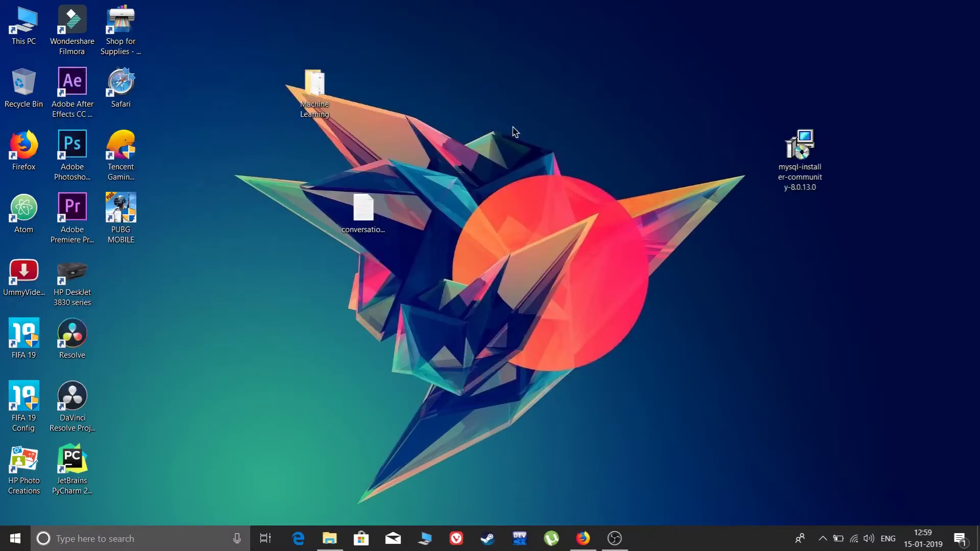
pyautogui.rightClick(445, 99)
pyautogui.click(472, 138)
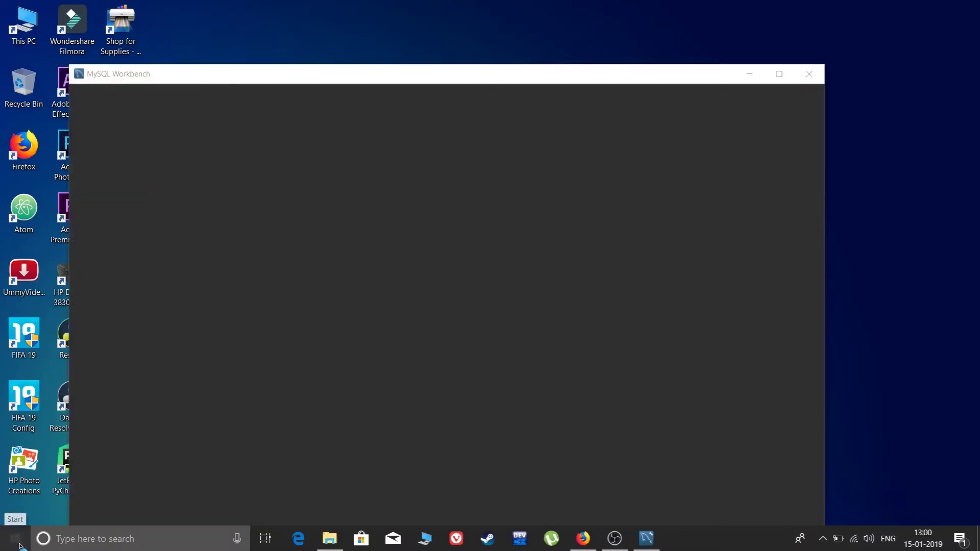
# - Open the Start menu app list while MySQL Workbench's Welcome screen loads
pyautogui.click(19, 545)
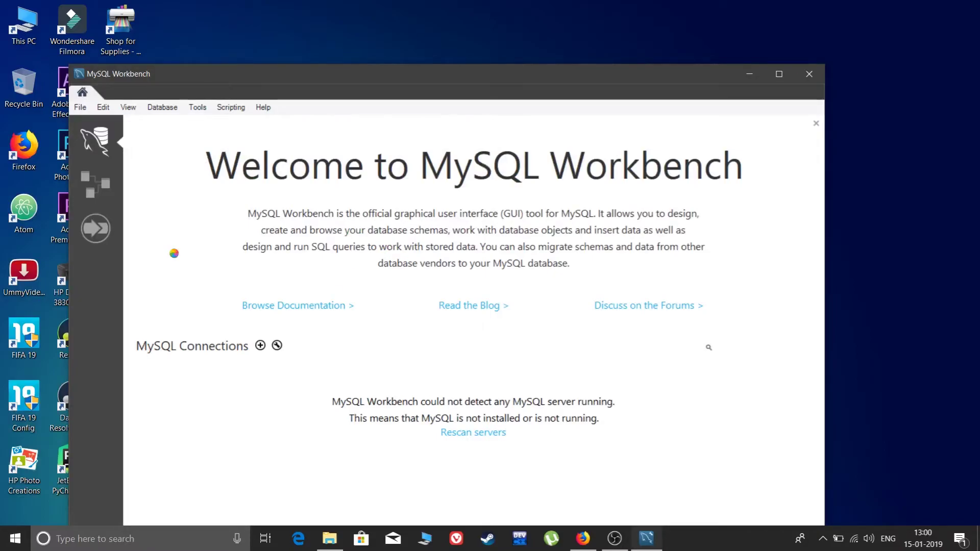
pyautogui.click(8, 548)
# - Start MySQL 8.0 Command Line Client from the MySQL folder in the Start menu
pyautogui.scroll(-2, 130, 423)
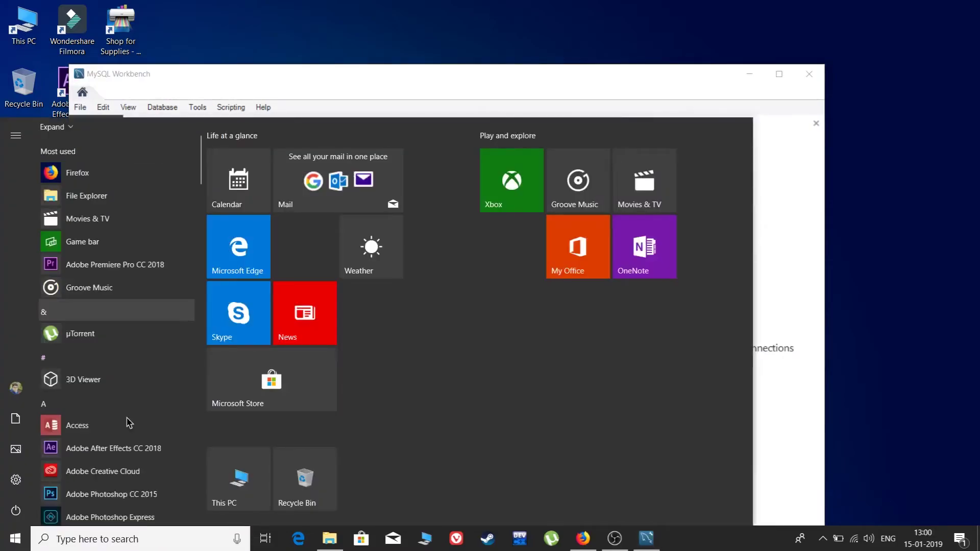
pyautogui.scroll(-3, 129, 423)
pyautogui.scroll(-15, 129, 423)
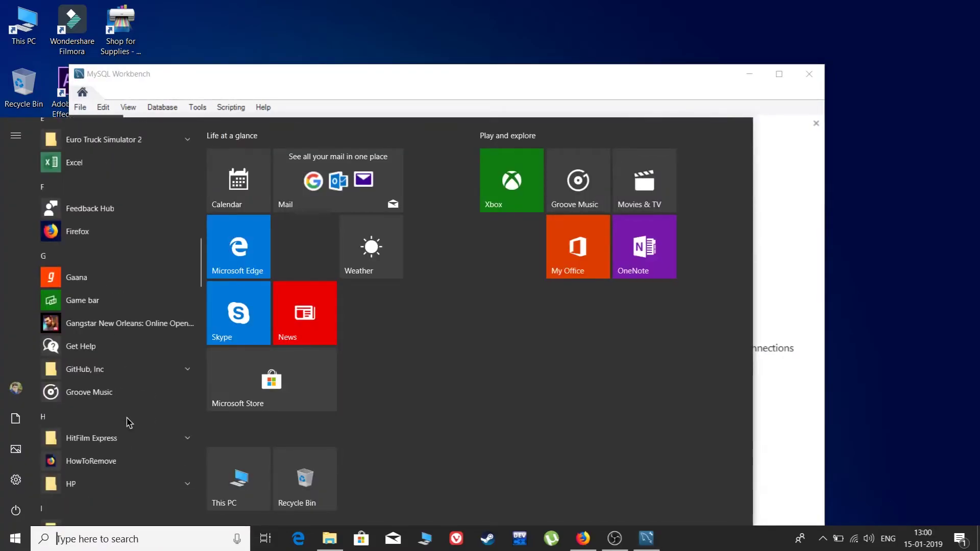
pyautogui.scroll(-5, 129, 423)
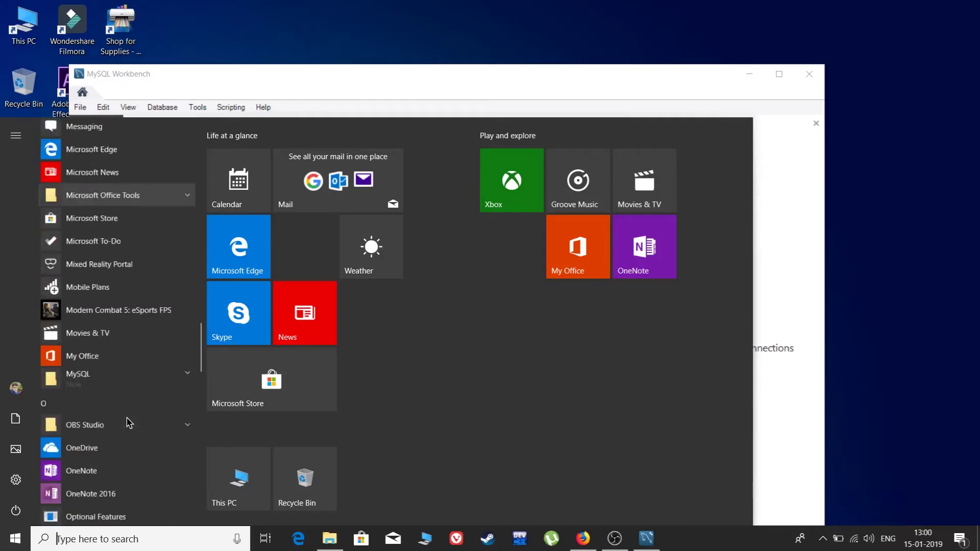
pyautogui.click(127, 467)
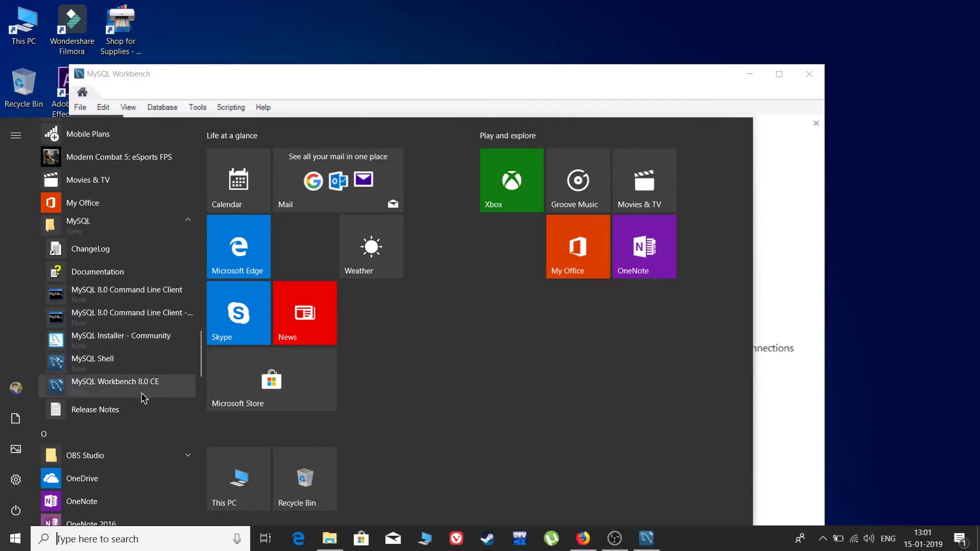
pyautogui.click(140, 295)
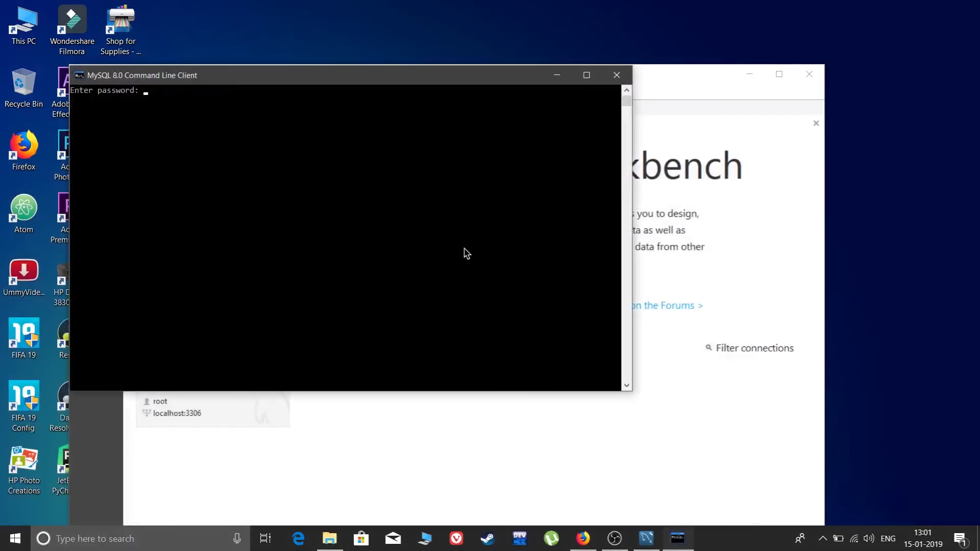
# - Minimize Workbench and log in to the client with the root password, reaching the mysql> prompt
pyautogui.click(755, 74)
pyautogui.moveTo(443, 79); pyautogui.dragTo(469, 92)
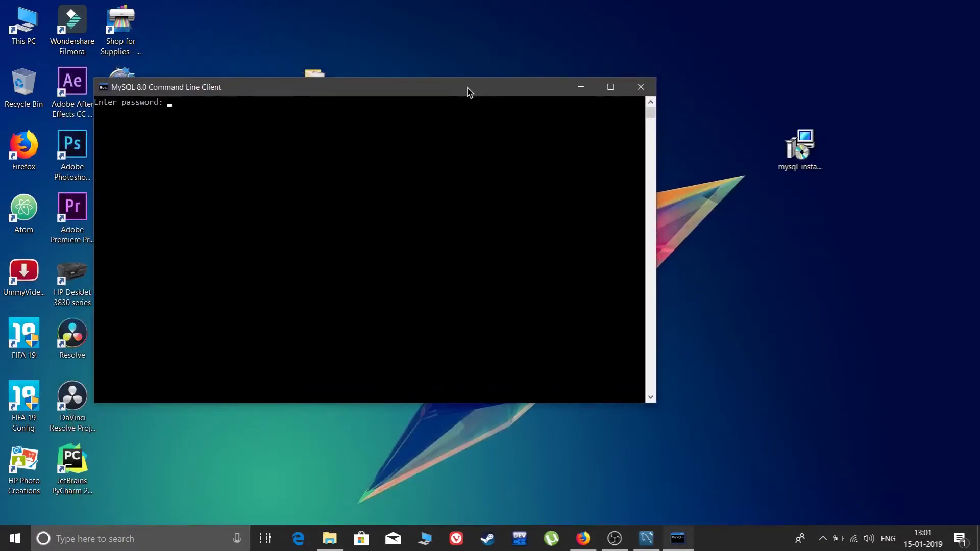
pyautogui.write('****')
pyautogui.press('Return')
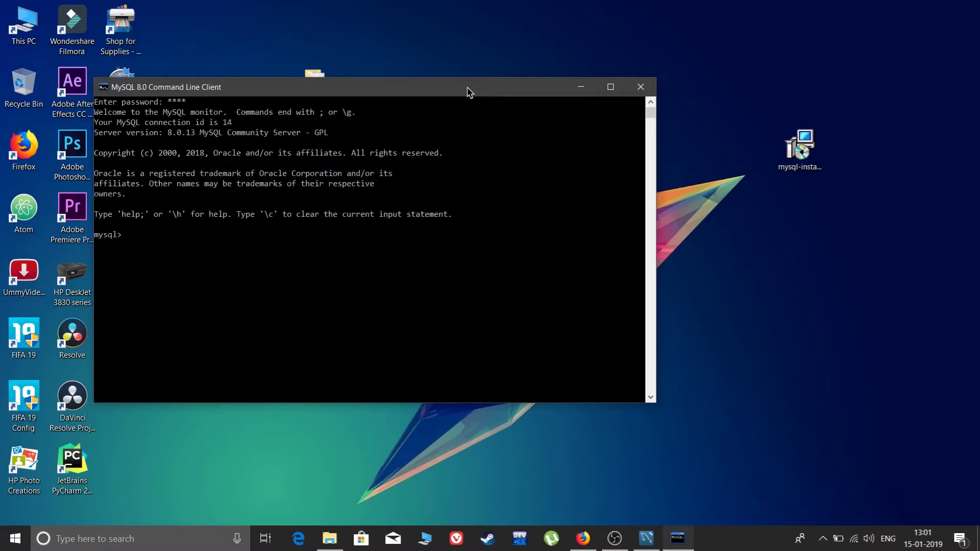
pyautogui.moveTo(464, 93); pyautogui.dragTo(442, 86)
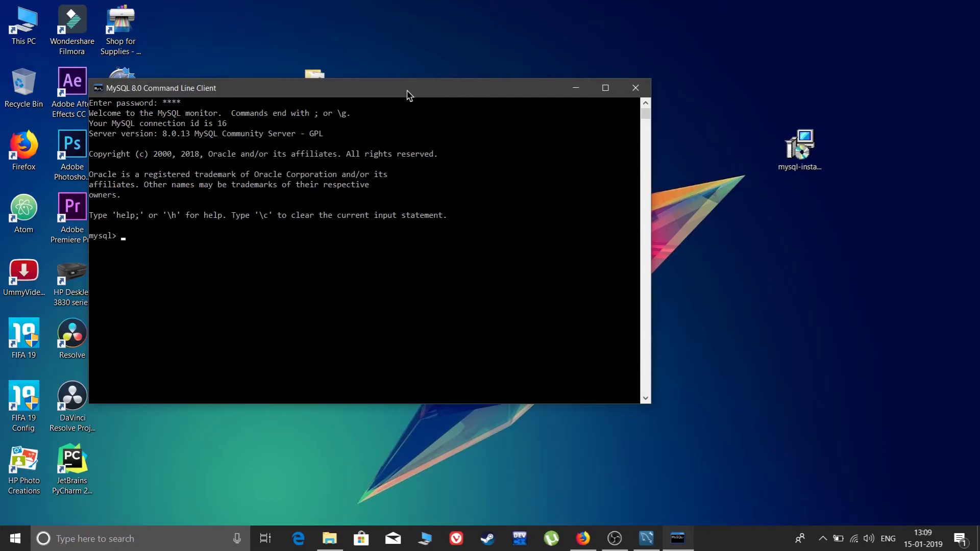
# - Create the database 'avijoy' with create database avijoy;
pyautogui.write('create database')
pyautogui.write('Avijo')
pyautogui.press('BackSpace')
pyautogui.press('BackSpace')
pyautogui.press('BackSpace')
pyautogui.press('BackSpace')
pyautogui.press('BackSpace')
pyautogui.write('avijoy;')
pyautogui.press('Return')
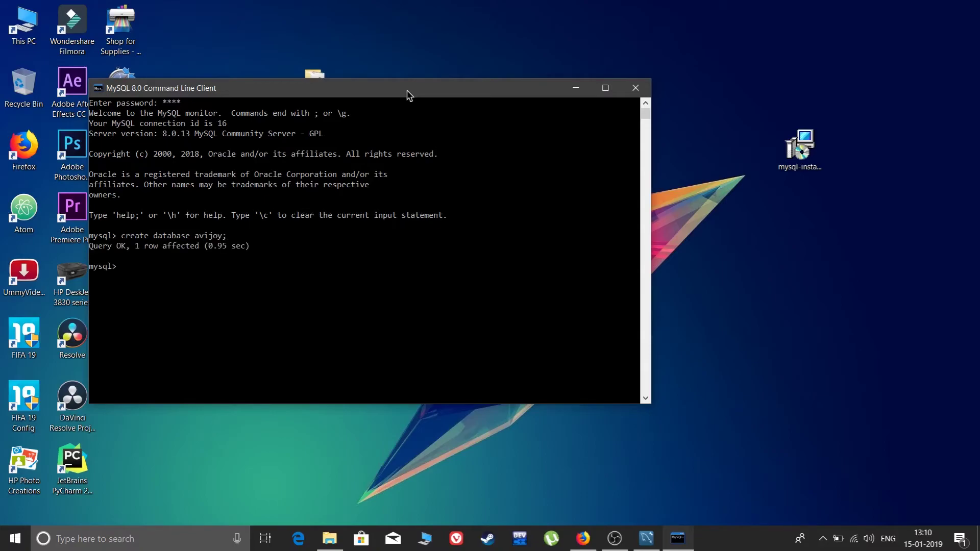
# - Switch to avijoy with use avijoy and begin typing create table pdata(
pyautogui.write('use avijoy')
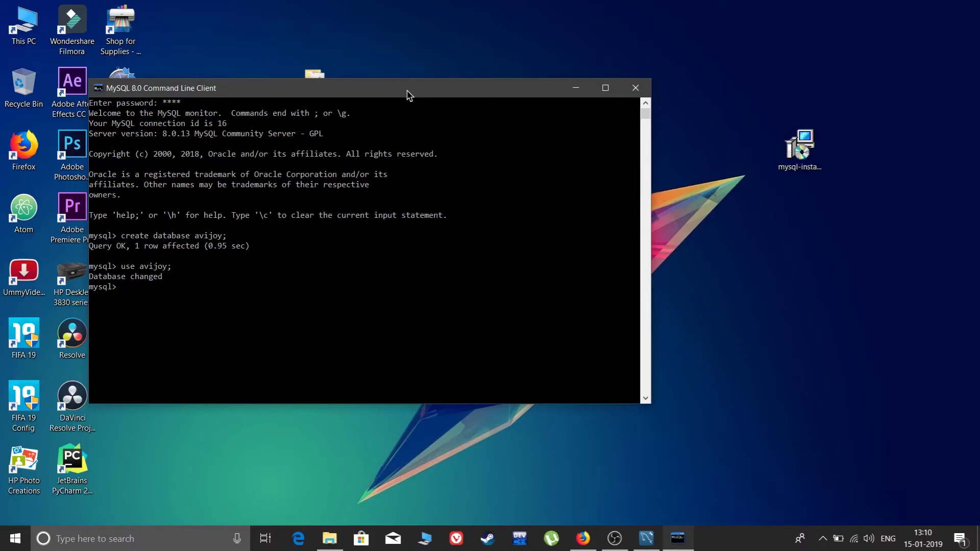
pyautogui.write('create table')
pyautogui.write('data')
pyautogui.write('pdata')
pyautogui.write('(')
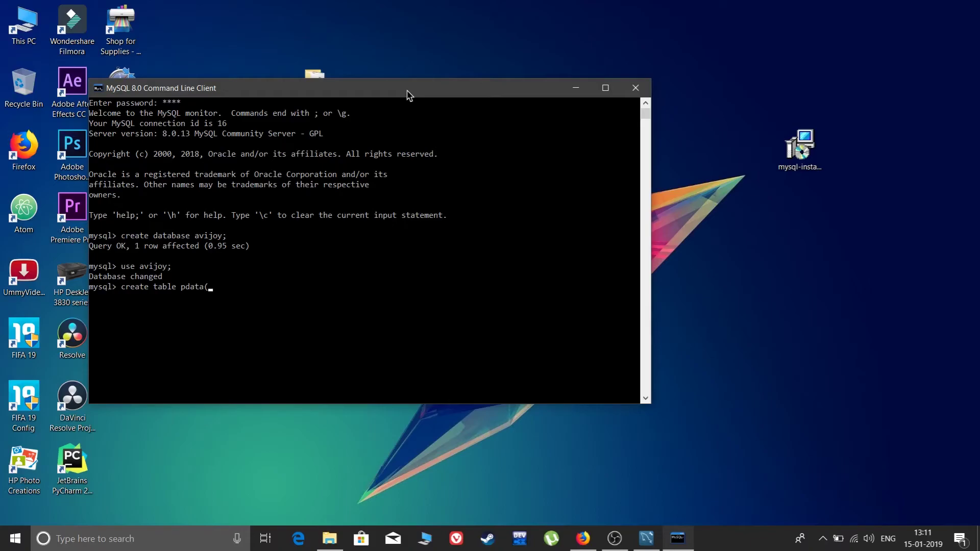